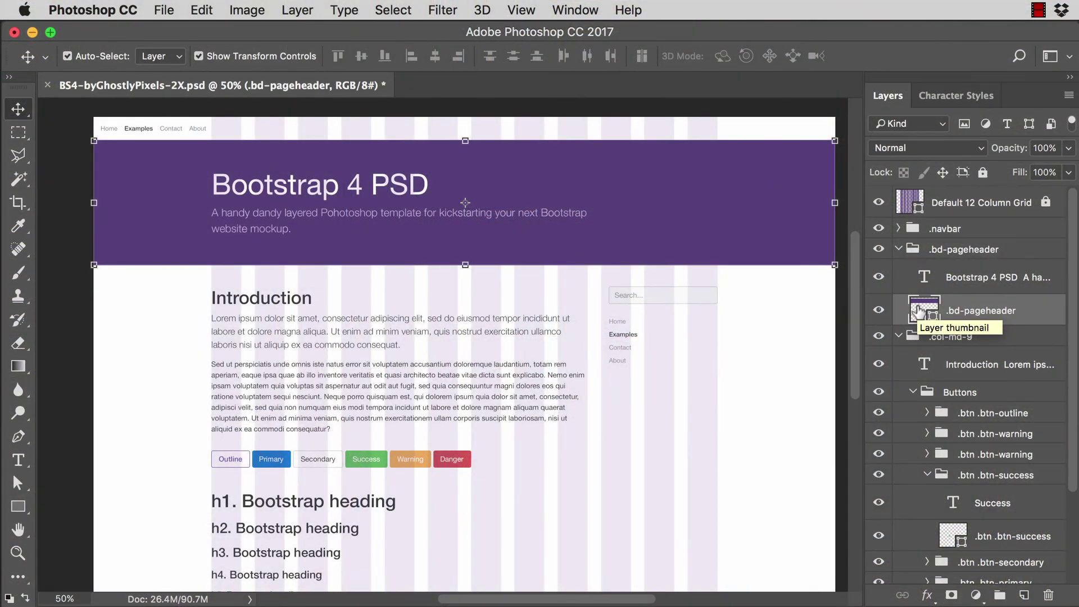
Recolour the .bd-pageheader fill from purple to a lighter blue (#5788cb)
{"action": "double_click", "coordinate": [918, 311]}
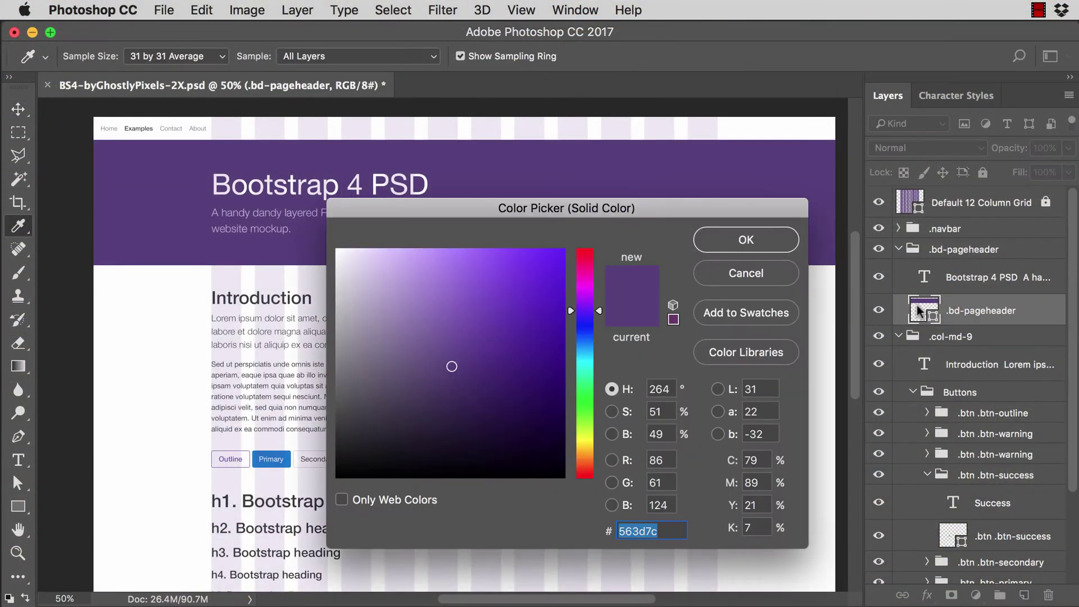
{"action": "left_click_drag", "start_coordinate": [590, 339], "coordinate": [585, 342]}
{"action": "left_click_drag", "start_coordinate": [507, 306], "coordinate": [467, 295]}
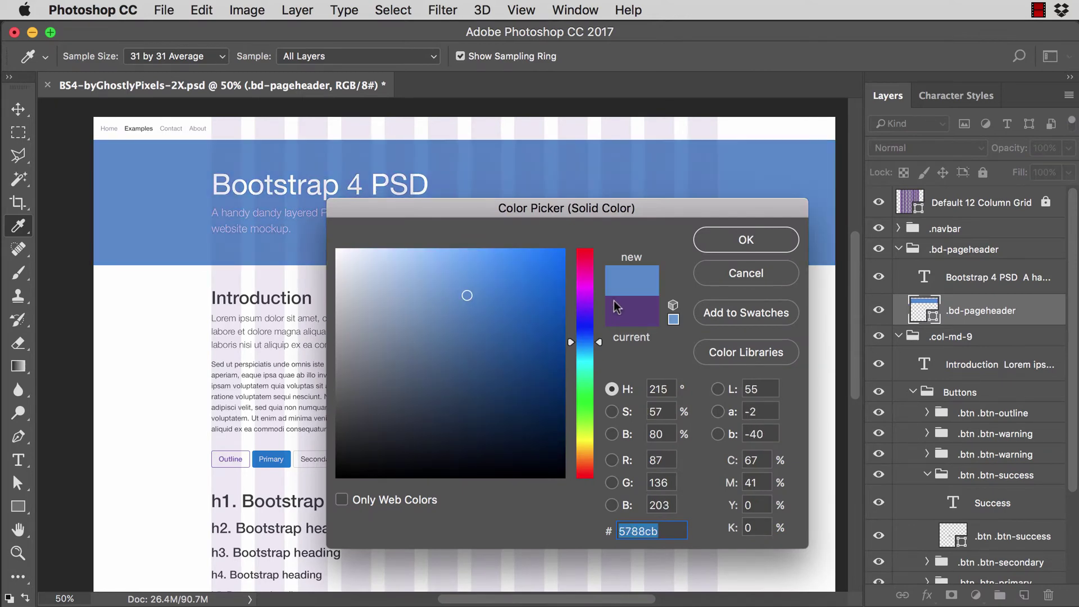
{"action": "left_click", "coordinate": [728, 244]}
{"action": "key", "text": "v"}
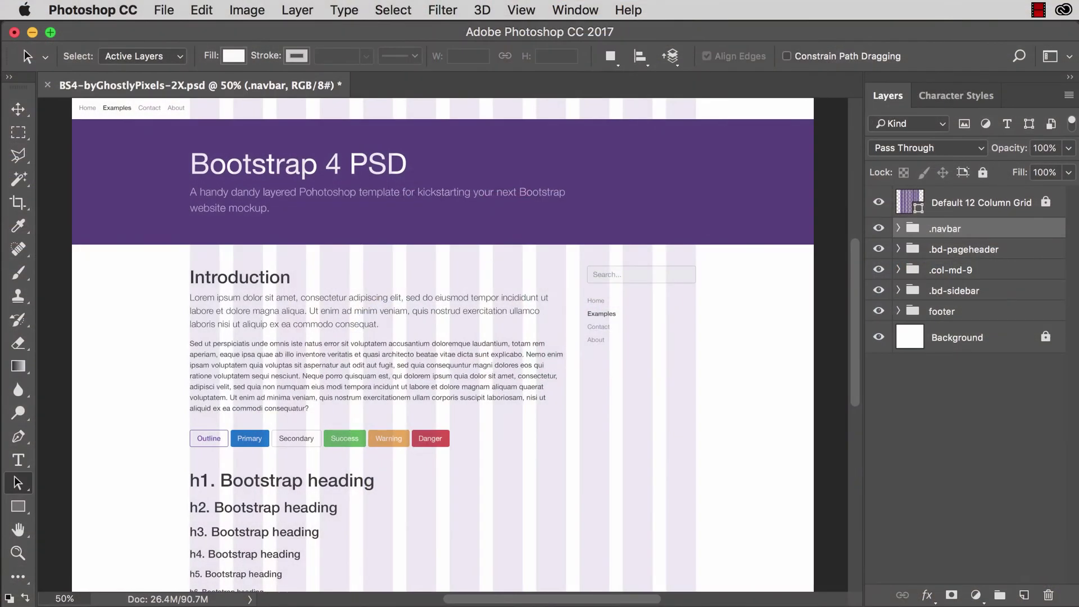
Select the Default 12 Column Grid layer, zoom in to inspect its columns, then zoom back out
{"action": "left_click", "coordinate": [973, 204]}
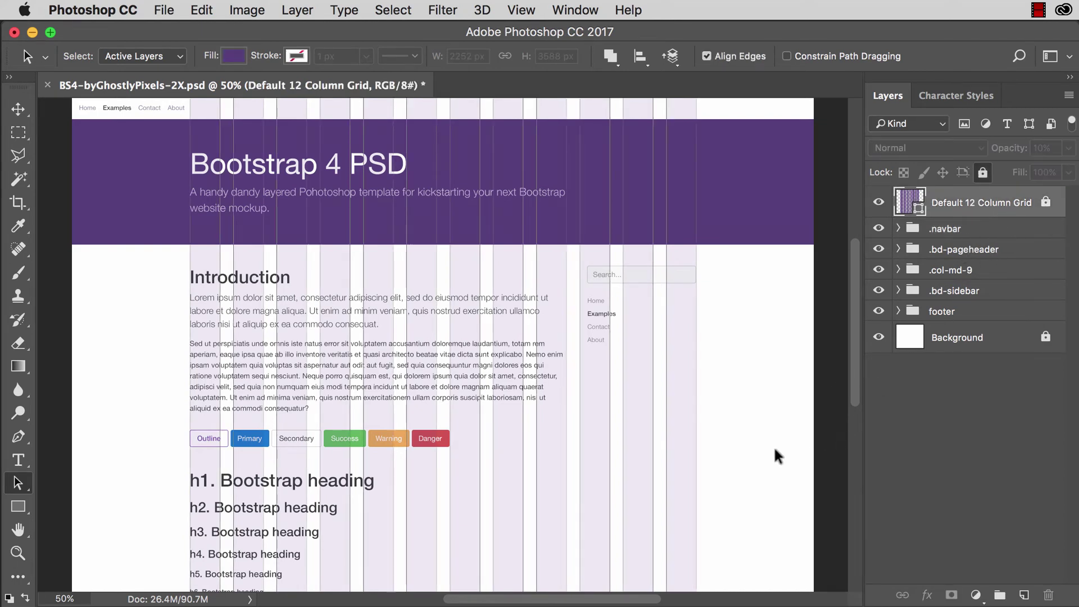
{"action": "key", "text": "super+equal"}
{"action": "key", "text": "super+equal"}
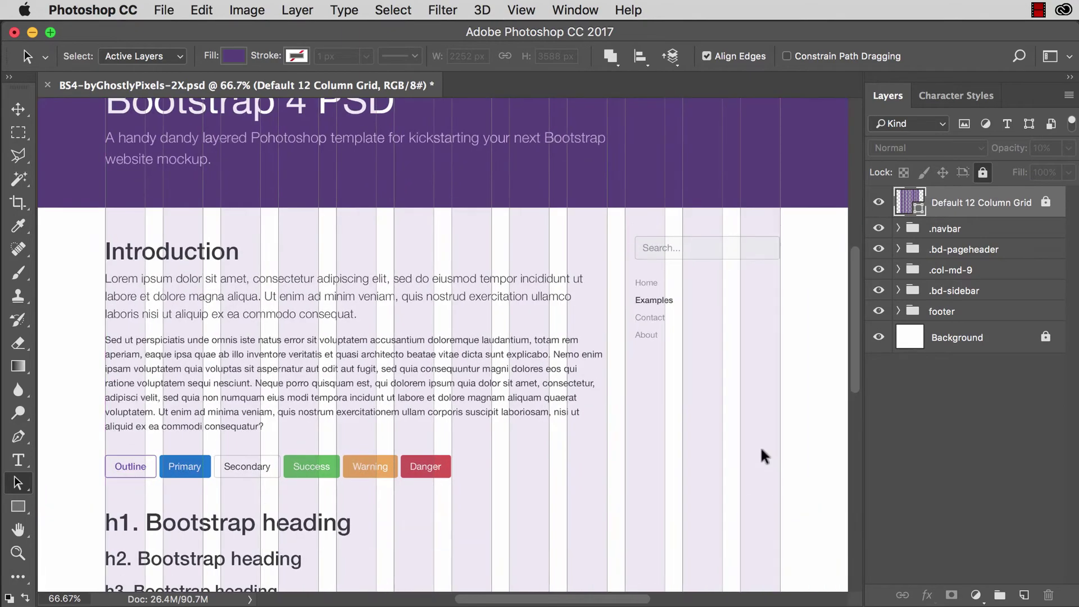
{"action": "scroll", "coordinate": [521, 352], "scroll_direction": "left", "scroll_amount": 6}
{"action": "scroll", "coordinate": [521, 352], "scroll_direction": "right", "scroll_amount": 2}
{"action": "scroll", "coordinate": [520, 349], "scroll_direction": "right", "scroll_amount": 10}
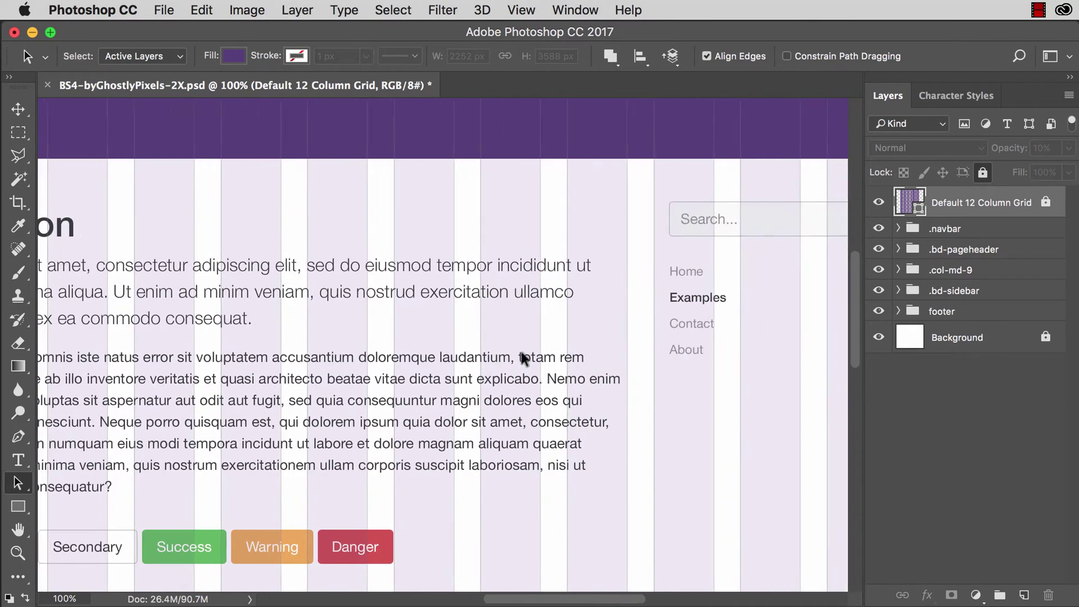
{"action": "scroll", "coordinate": [521, 349], "scroll_direction": "left", "scroll_amount": 6}
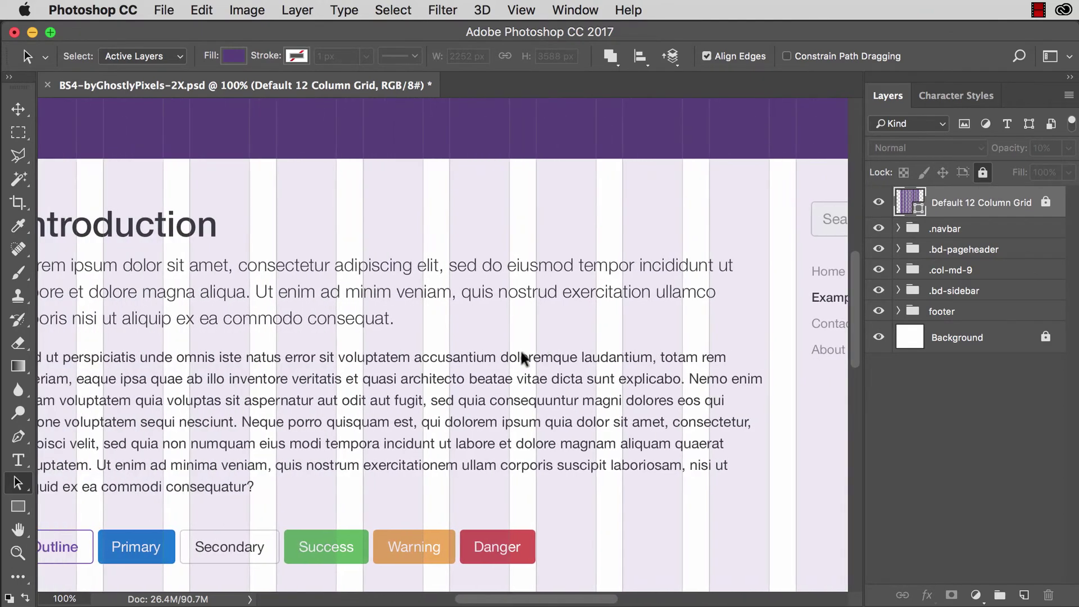
{"action": "key", "text": "super+minus"}
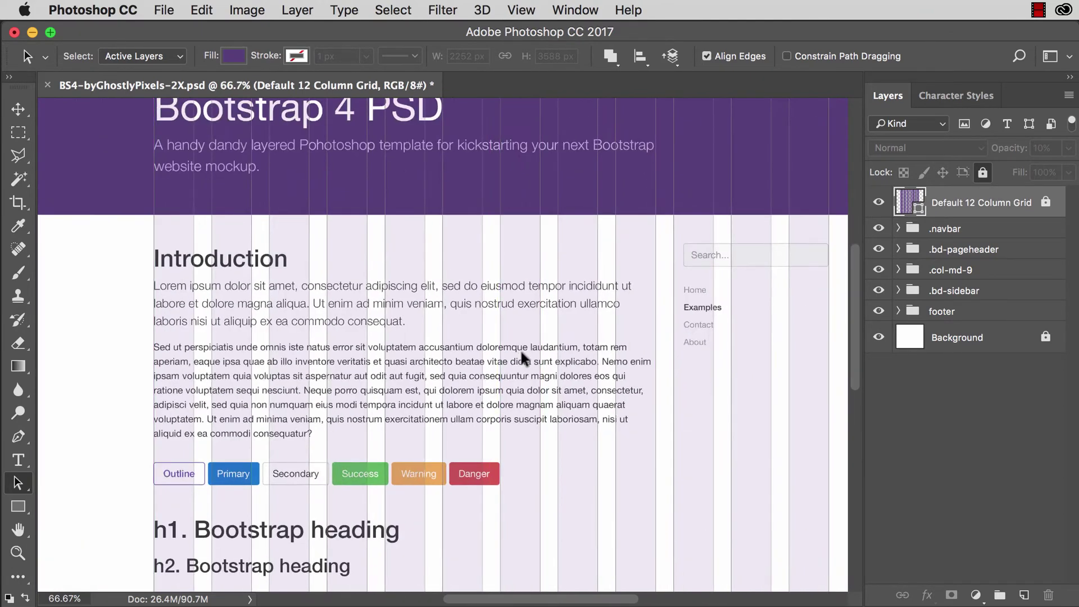
{"action": "scroll", "coordinate": [603, 344], "scroll_direction": "down", "scroll_amount": 1}
{"action": "scroll", "coordinate": [602, 344], "scroll_direction": "right", "scroll_amount": 1}
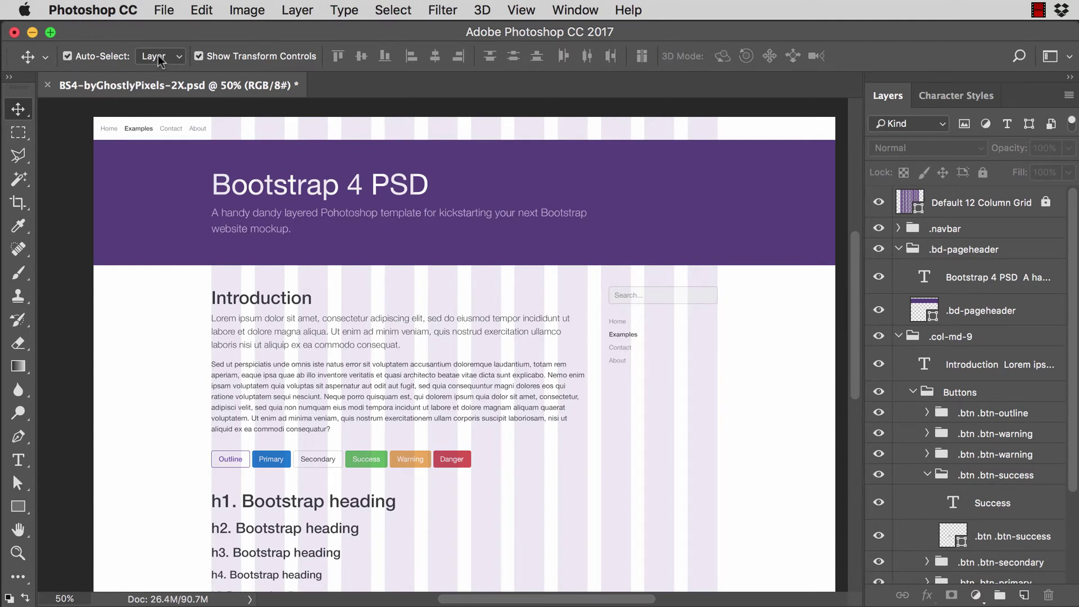
Select the purple .bd-pageheader fill layer by clicking the header on the canvas
{"action": "left_click", "coordinate": [781, 200]}
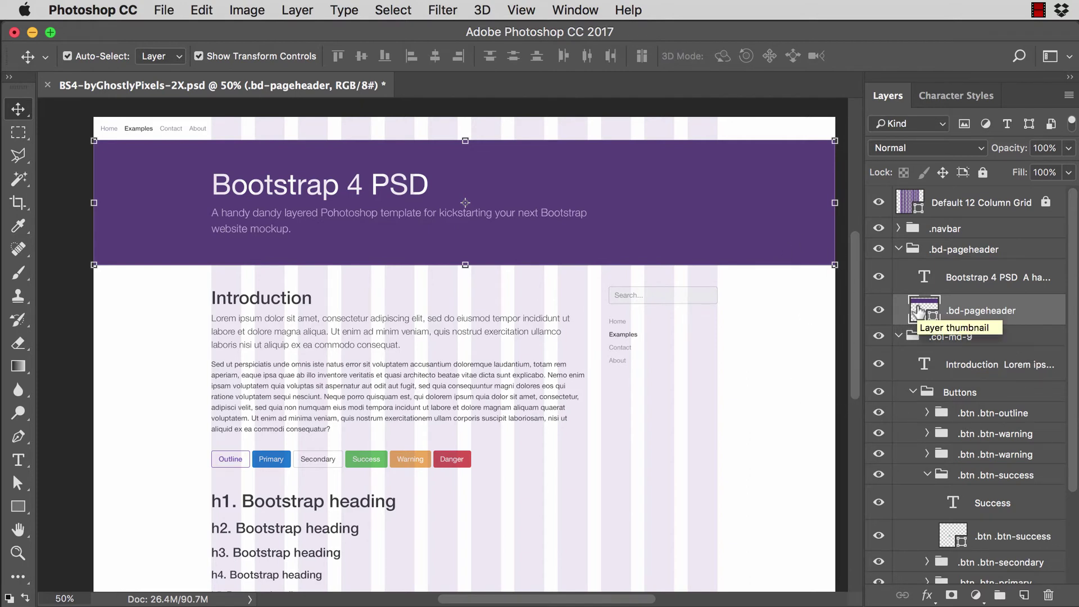
Change the header fill to a lighter, brighter blue in the Color Picker and apply it
{"action": "double_click", "coordinate": [918, 311]}
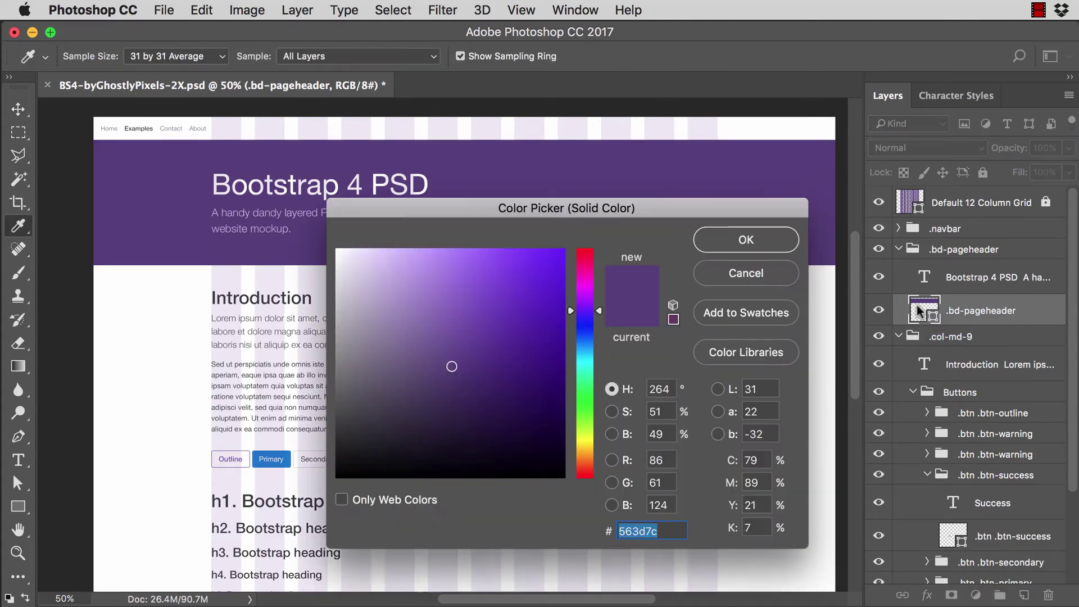
{"action": "left_click", "coordinate": [590, 341]}
{"action": "left_click", "coordinate": [498, 304]}
{"action": "left_click", "coordinate": [467, 296]}
{"action": "left_click", "coordinate": [712, 250]}
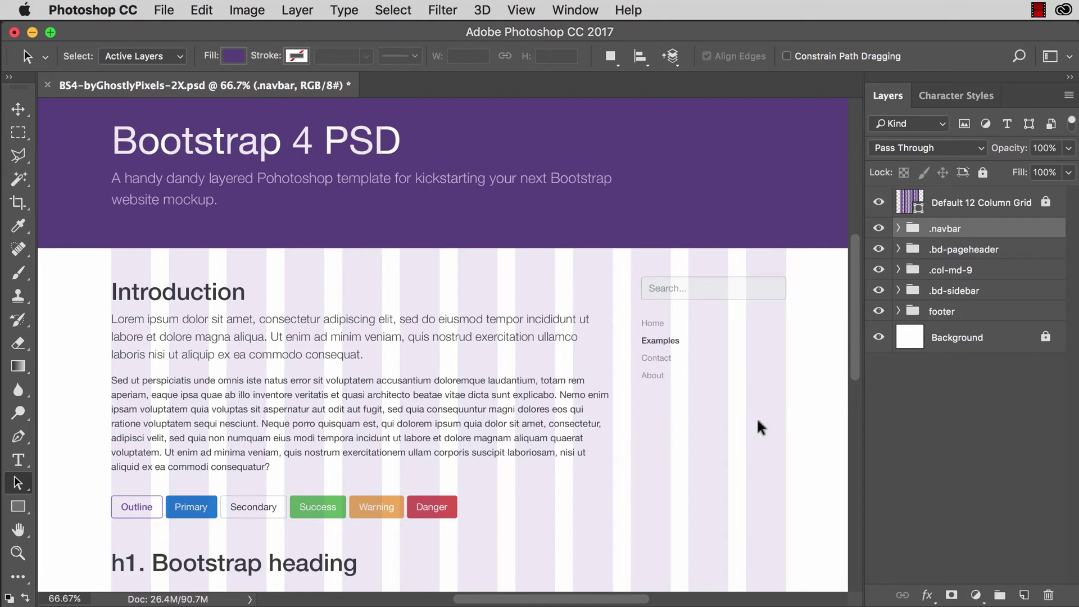
Hide the .bd-pageheader group and then show it again
{"action": "scroll", "coordinate": [757, 418], "scroll_direction": "up", "scroll_amount": 3}
{"action": "scroll", "coordinate": [756, 418], "scroll_direction": "left", "scroll_amount": 5}
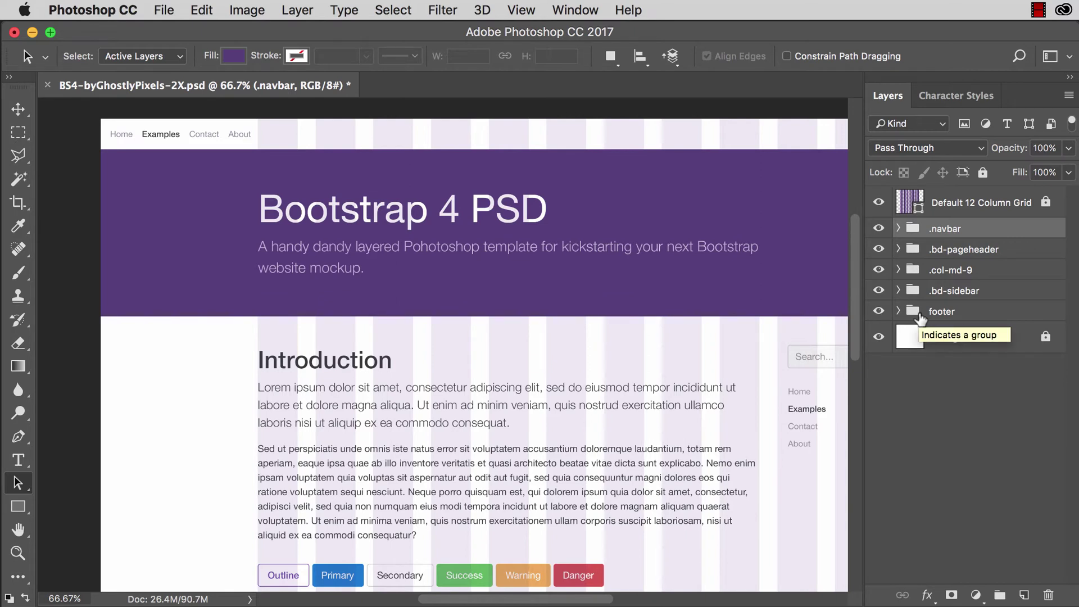
{"action": "left_click", "coordinate": [1017, 253]}
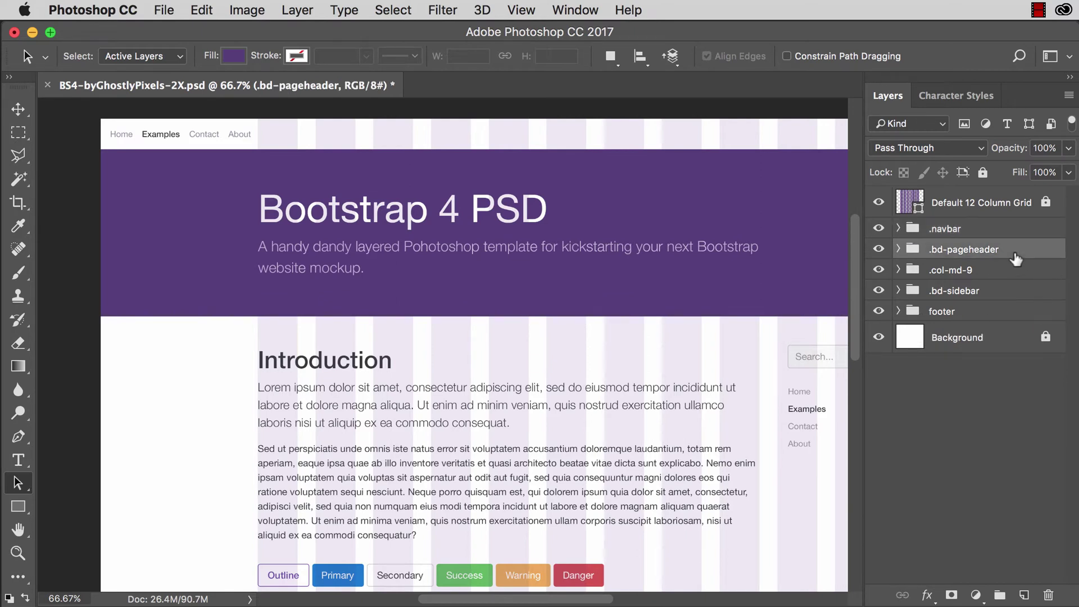
{"action": "left_click", "coordinate": [879, 250]}
{"action": "left_click", "coordinate": [879, 250]}
With the Move tool, pick the header background, headline and Introduction text layers from the canvas, then deselect
{"action": "key", "text": "v"}
{"action": "left_click", "coordinate": [220, 258]}
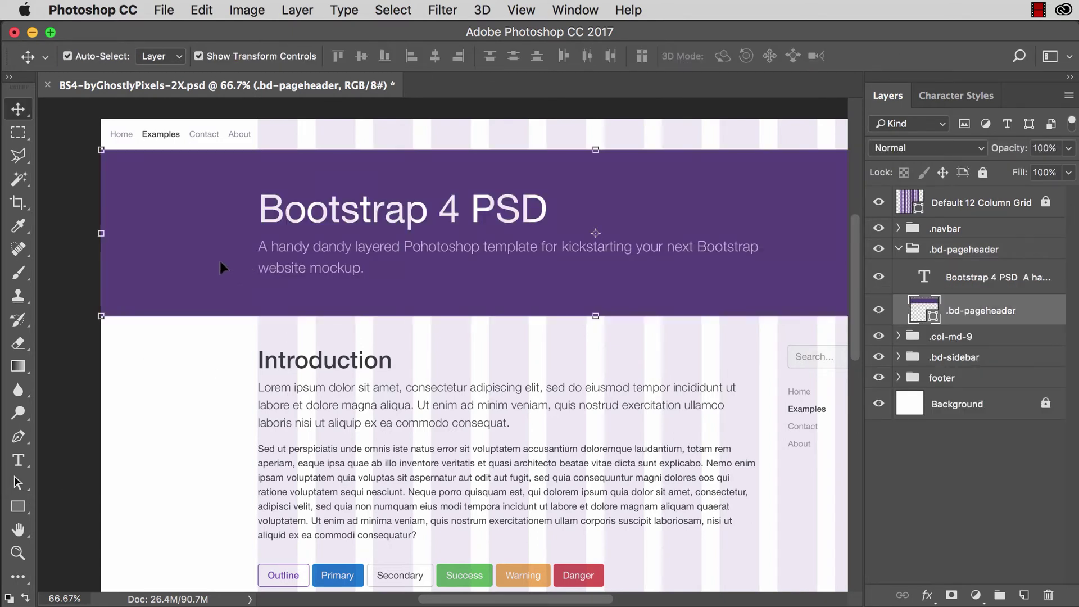
{"action": "left_click", "coordinate": [396, 214]}
{"action": "left_click", "coordinate": [364, 370]}
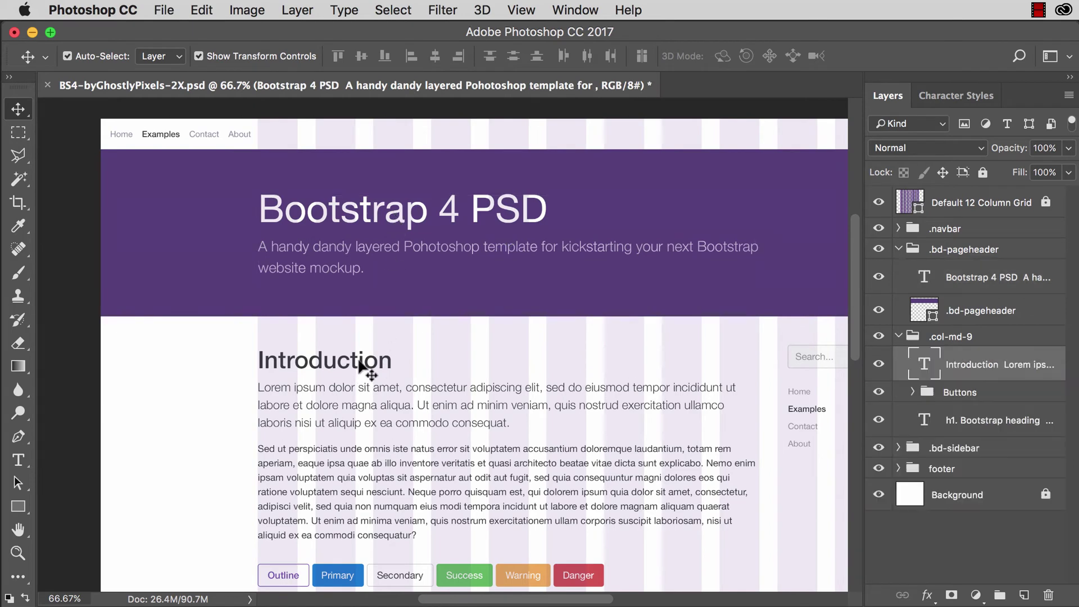
{"action": "scroll", "coordinate": [484, 465], "scroll_direction": "down", "scroll_amount": 5}
{"action": "scroll", "coordinate": [485, 466], "scroll_direction": "down", "scroll_amount": 3}
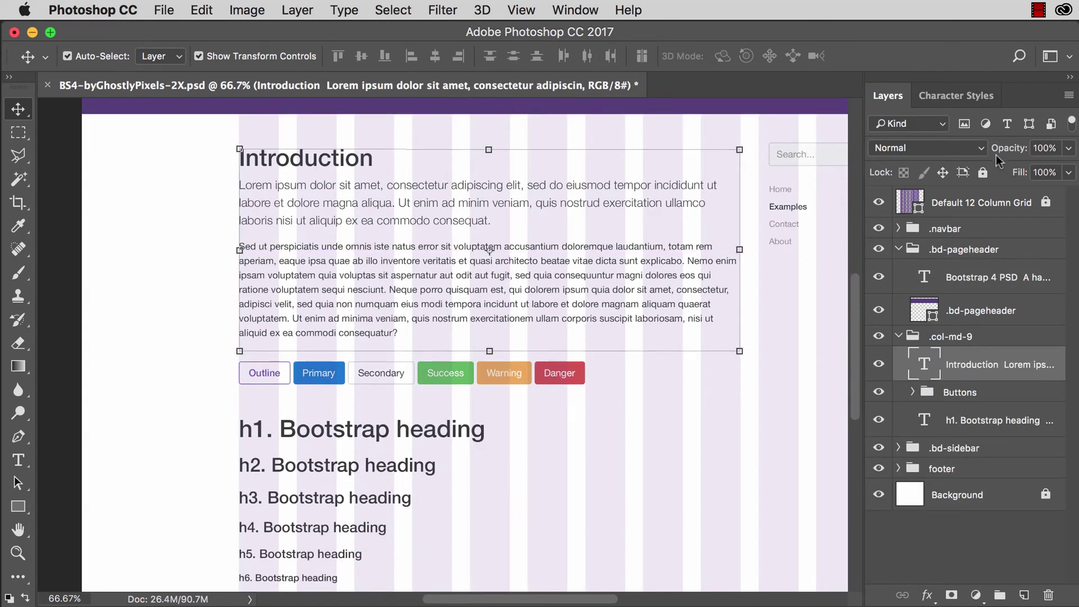
{"action": "left_click", "coordinate": [200, 250]}
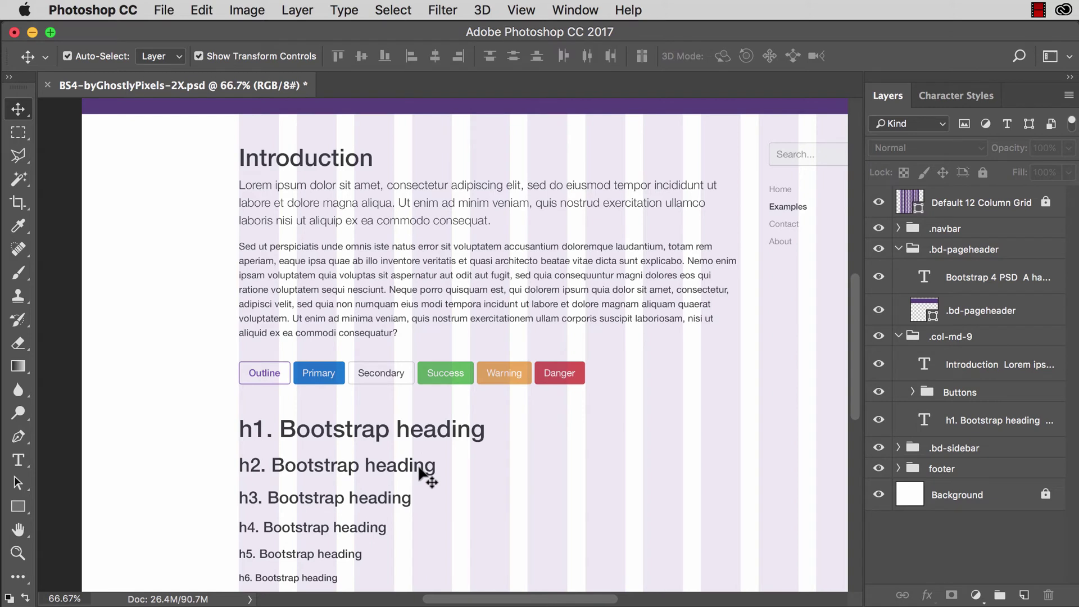
Start editing the Introduction text block and select the word Introduction
{"action": "key", "text": "t"}
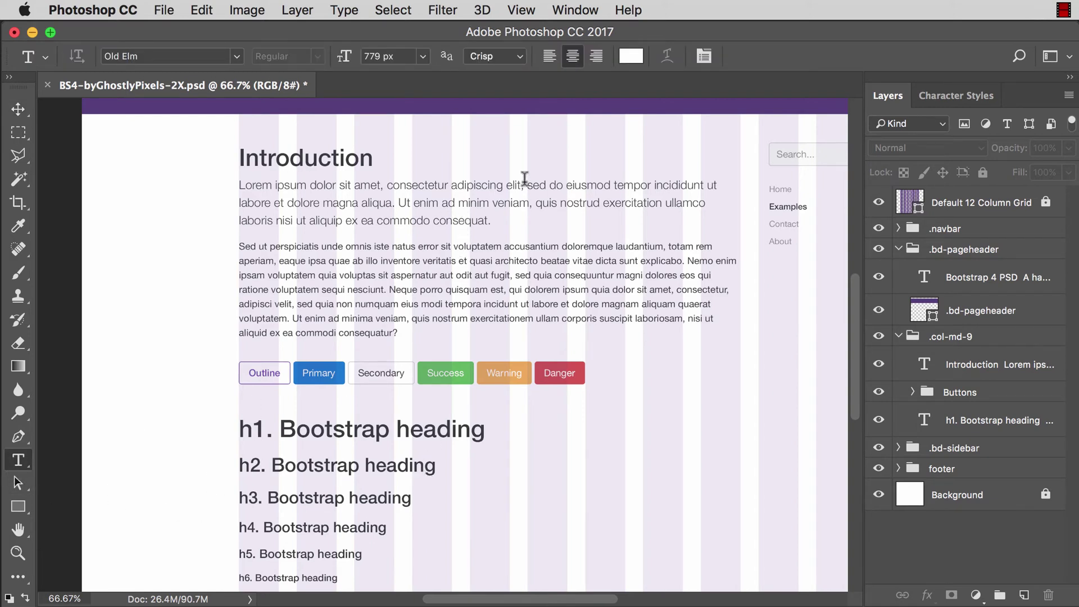
{"action": "left_click", "coordinate": [308, 153]}
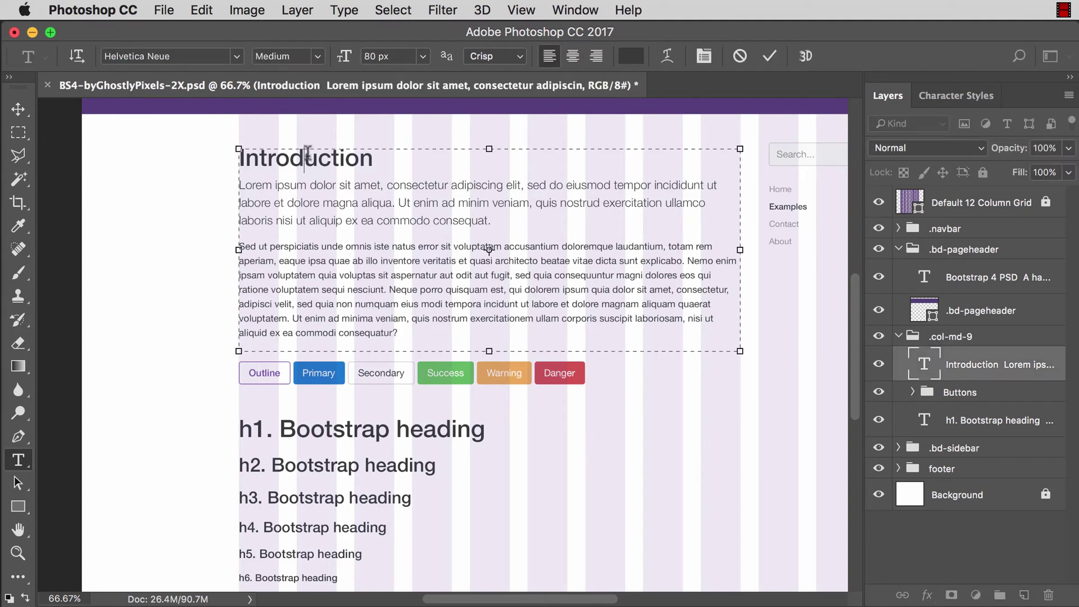
{"action": "double_click", "coordinate": [330, 149]}
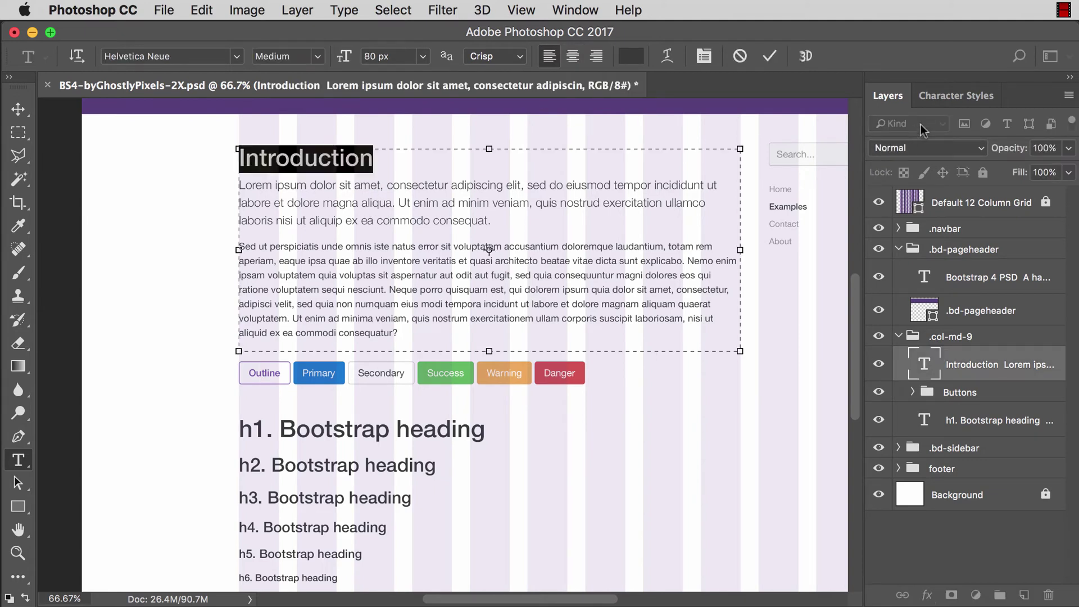
Check the lead paragraph's character style and apply BS4 p to the second body paragraph
{"action": "left_click", "coordinate": [943, 96]}
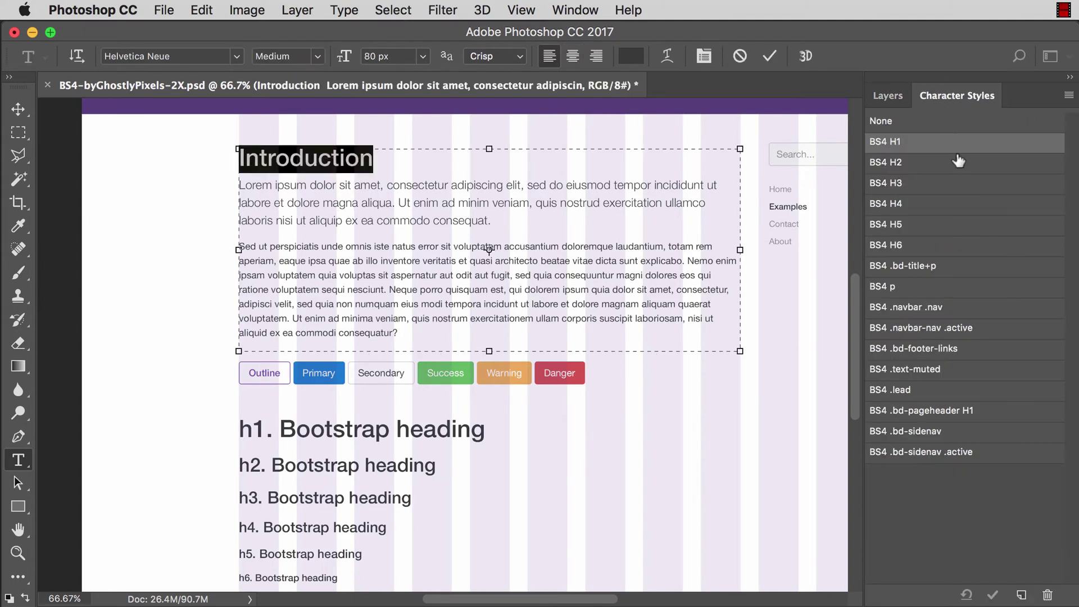
{"action": "left_click", "coordinate": [372, 206]}
{"action": "left_click_drag", "start_coordinate": [416, 206], "coordinate": [247, 204]}
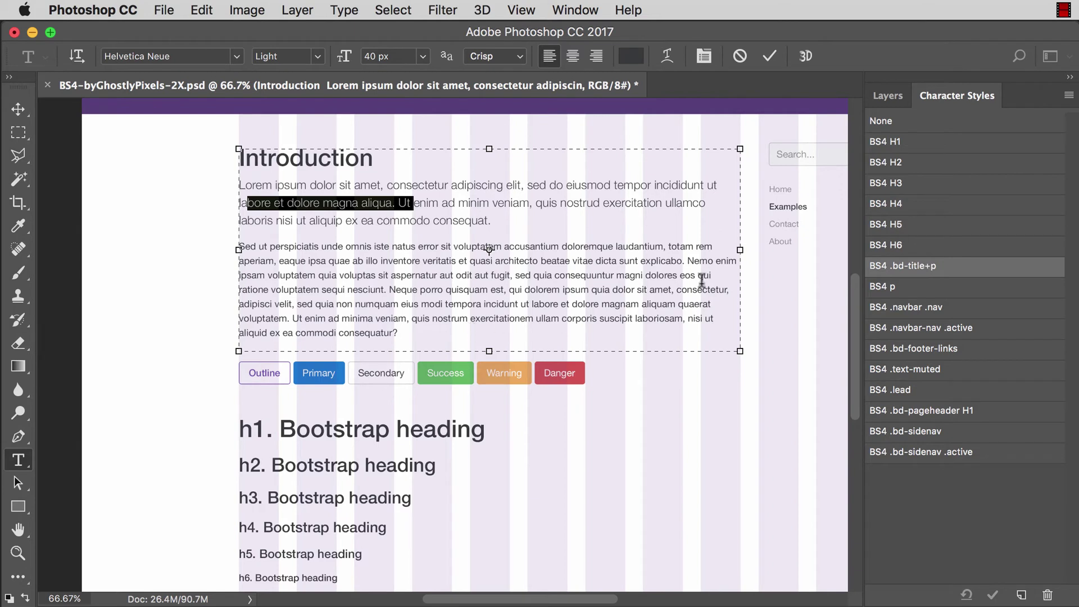
{"action": "left_click_drag", "start_coordinate": [423, 332], "coordinate": [204, 235]}
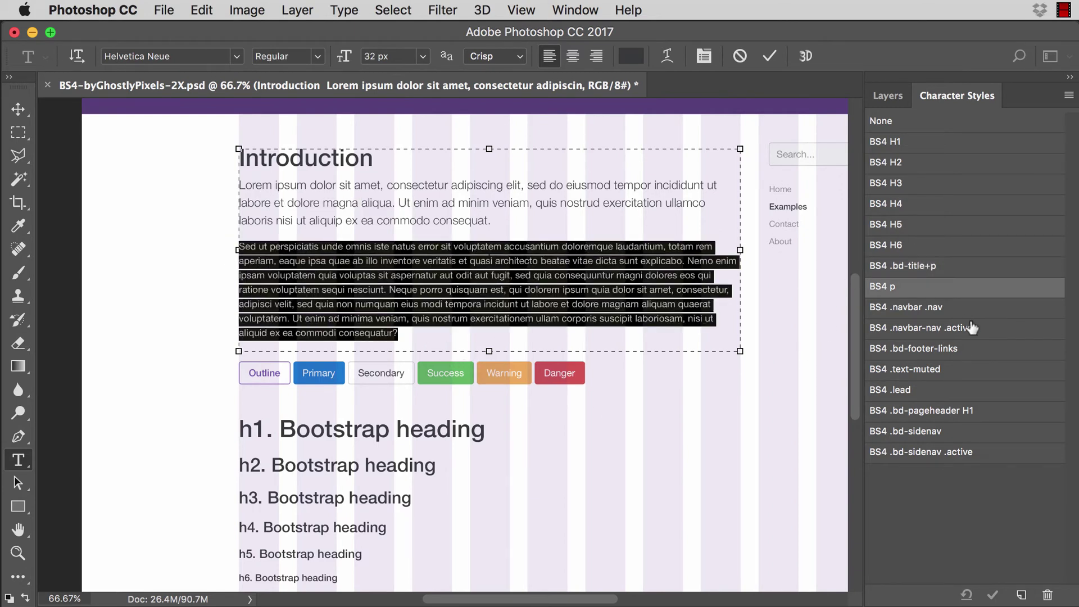
{"action": "left_click", "coordinate": [446, 282]}
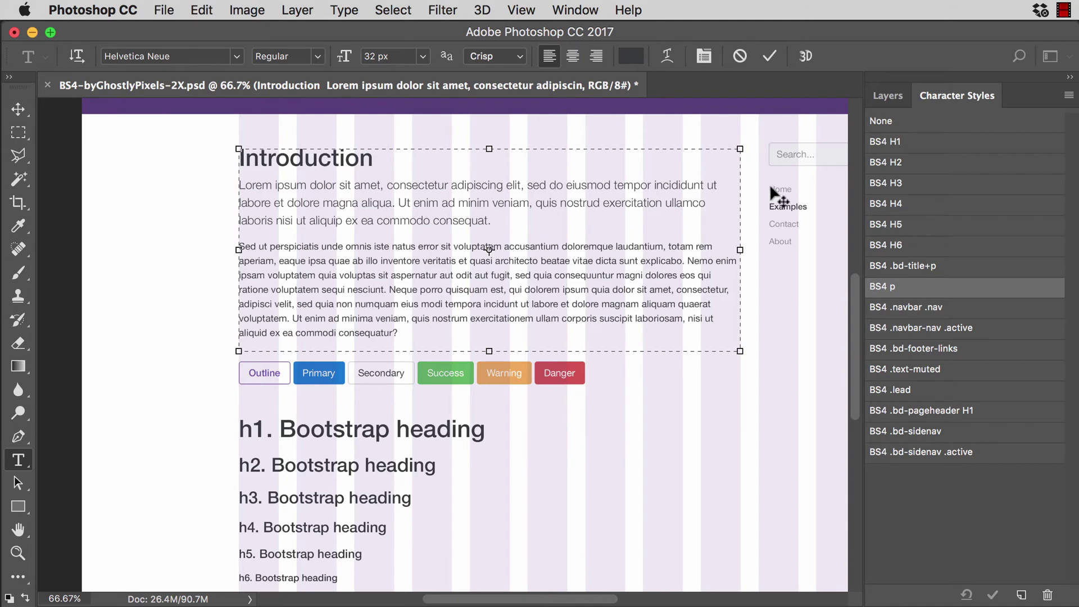
Try the BS4 .text-muted and BS4 H6 styles, cancel the text edit, and view at 100%
{"action": "left_click", "coordinate": [951, 371]}
{"action": "left_click", "coordinate": [943, 245]}
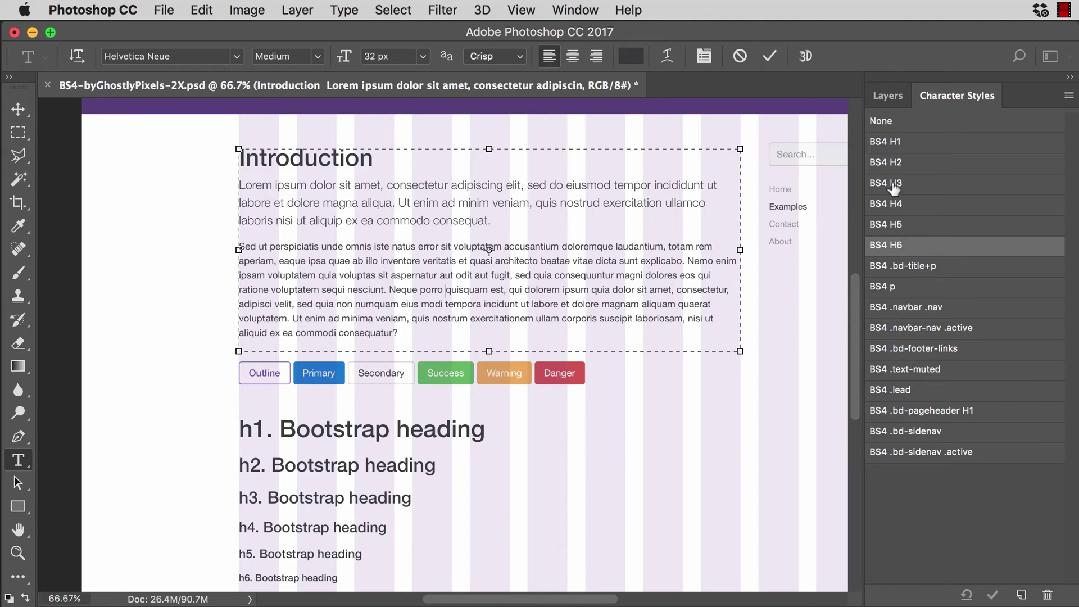
{"action": "left_click", "coordinate": [740, 56]}
{"action": "key", "text": "v"}
{"action": "key", "text": "super+1"}
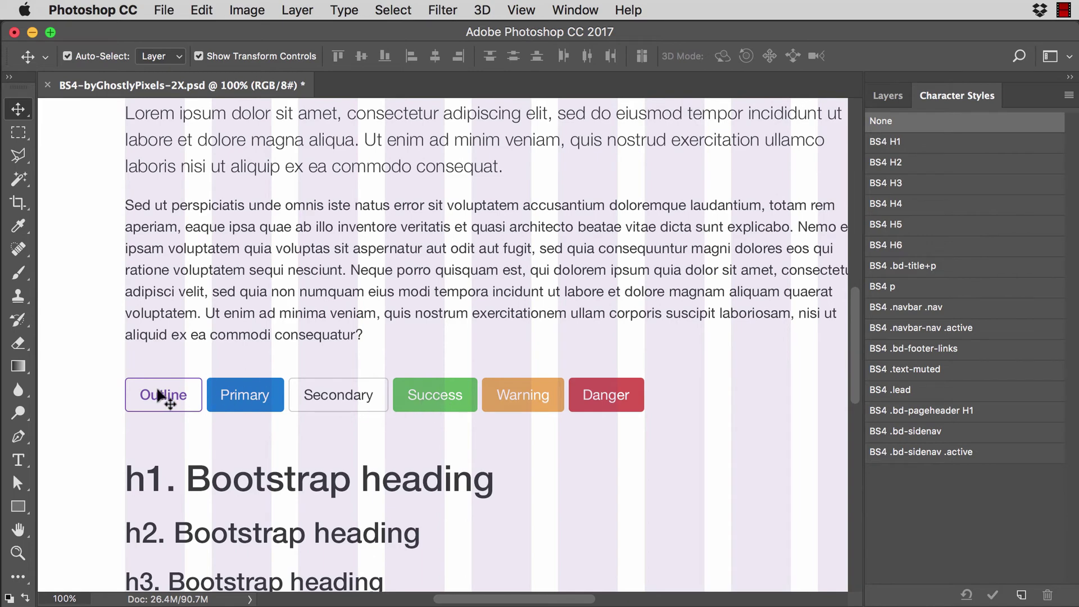
{"action": "left_click", "coordinate": [436, 391]}
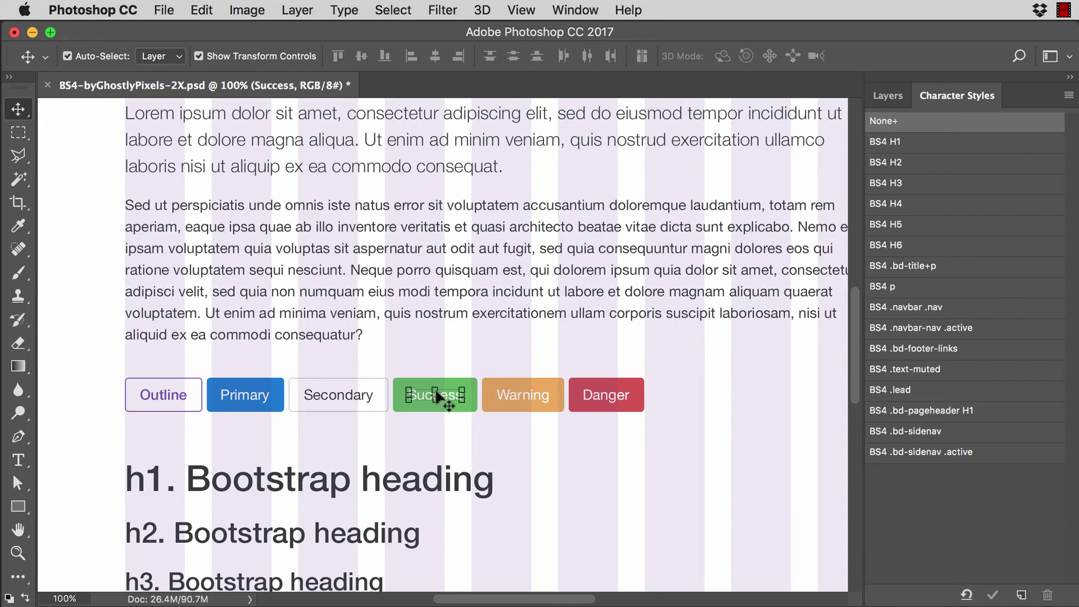
{"action": "left_click", "coordinate": [896, 97]}
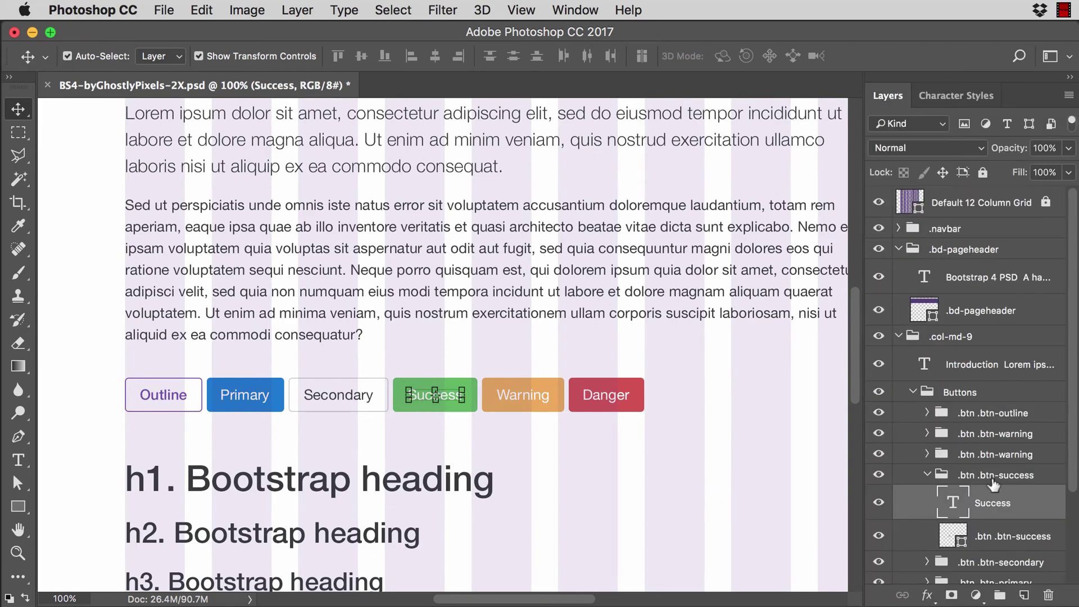
{"action": "left_click", "coordinate": [993, 476]}
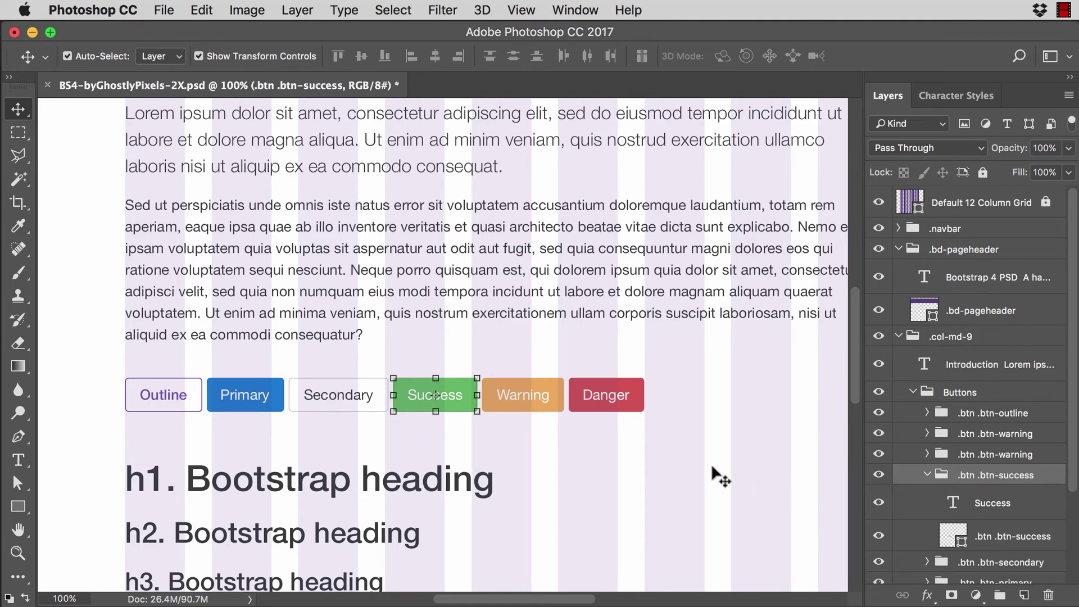
{"action": "scroll", "coordinate": [713, 475], "scroll_direction": "down", "scroll_amount": 5}
{"action": "scroll", "coordinate": [713, 474], "scroll_direction": "down", "scroll_amount": 1}
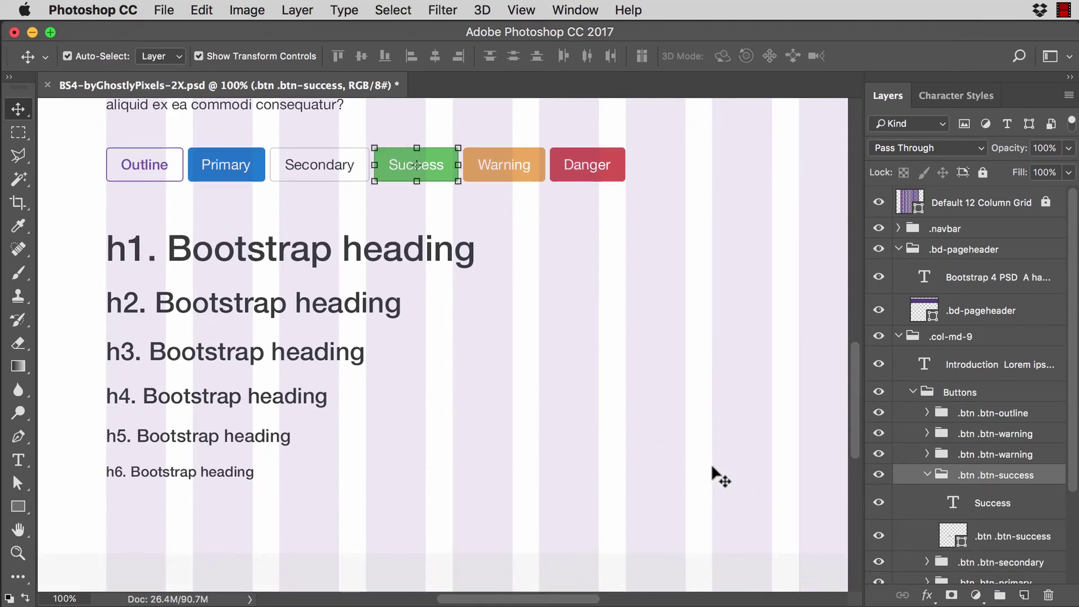
{"action": "left_click", "coordinate": [976, 96]}
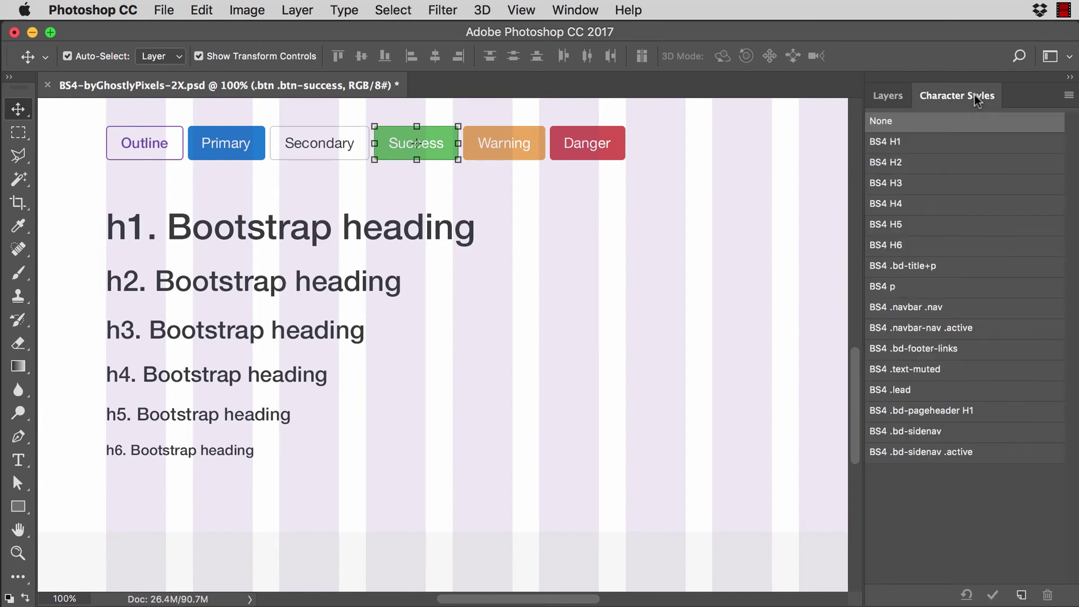
{"action": "left_click", "coordinate": [640, 395]}
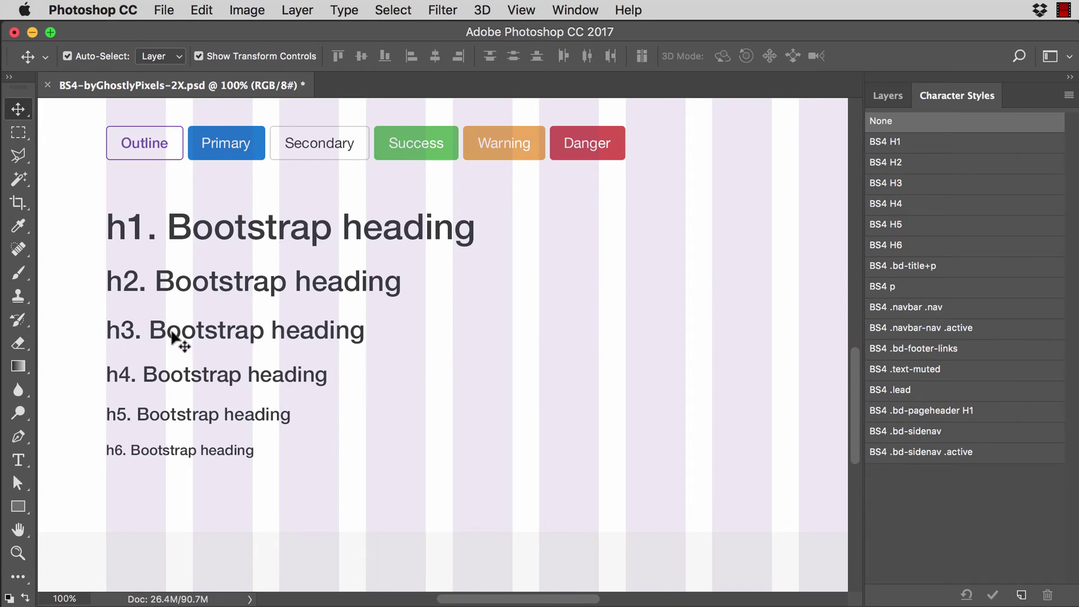
{"action": "scroll", "coordinate": [526, 356], "scroll_direction": "up", "scroll_amount": 10}
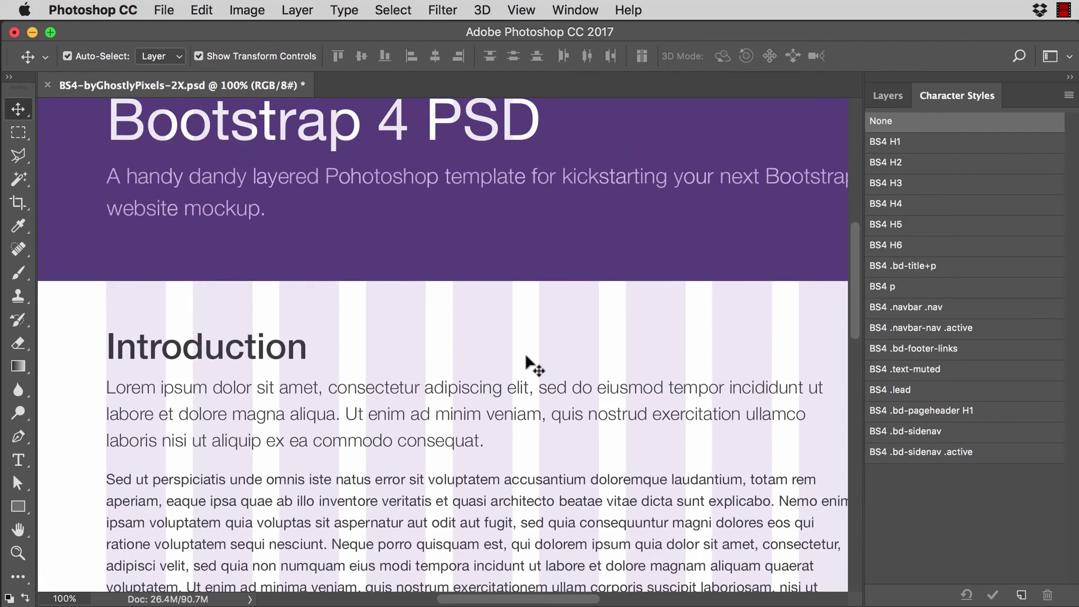
{"action": "scroll", "coordinate": [527, 356], "scroll_direction": "down", "scroll_amount": 10}
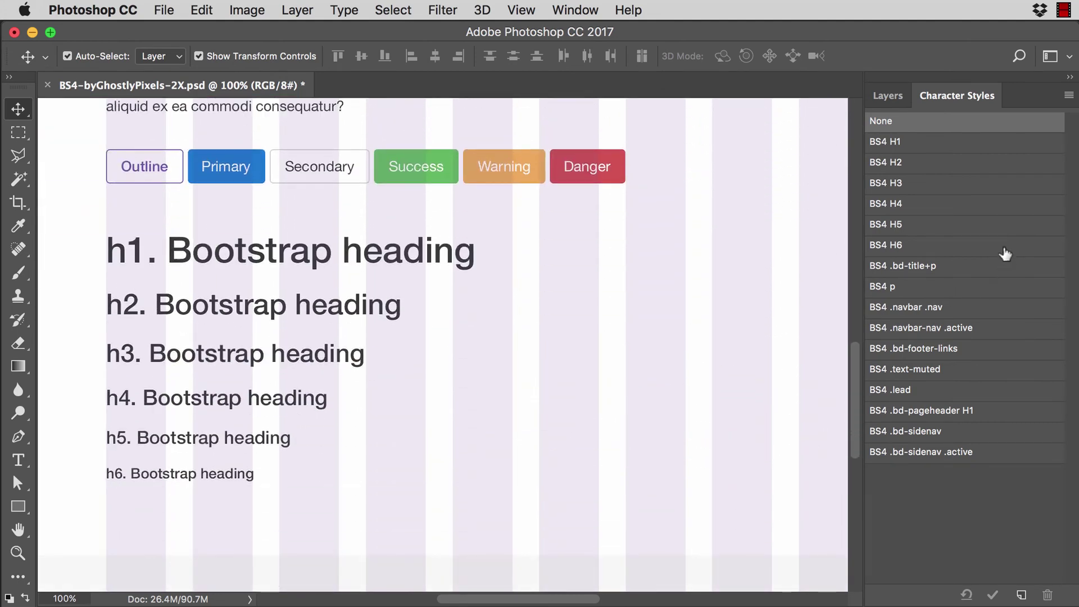
{"action": "left_click", "coordinate": [962, 186]}
{"action": "double_click", "coordinate": [962, 187]}
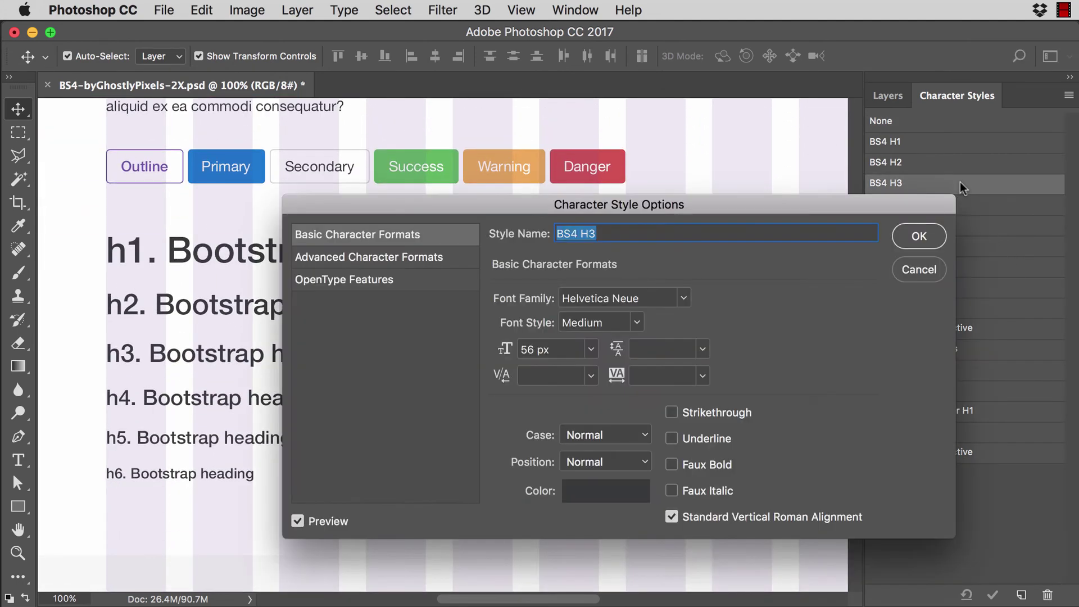
{"action": "left_click_drag", "start_coordinate": [687, 205], "coordinate": [813, 205]}
{"action": "left_click", "coordinate": [810, 298]}
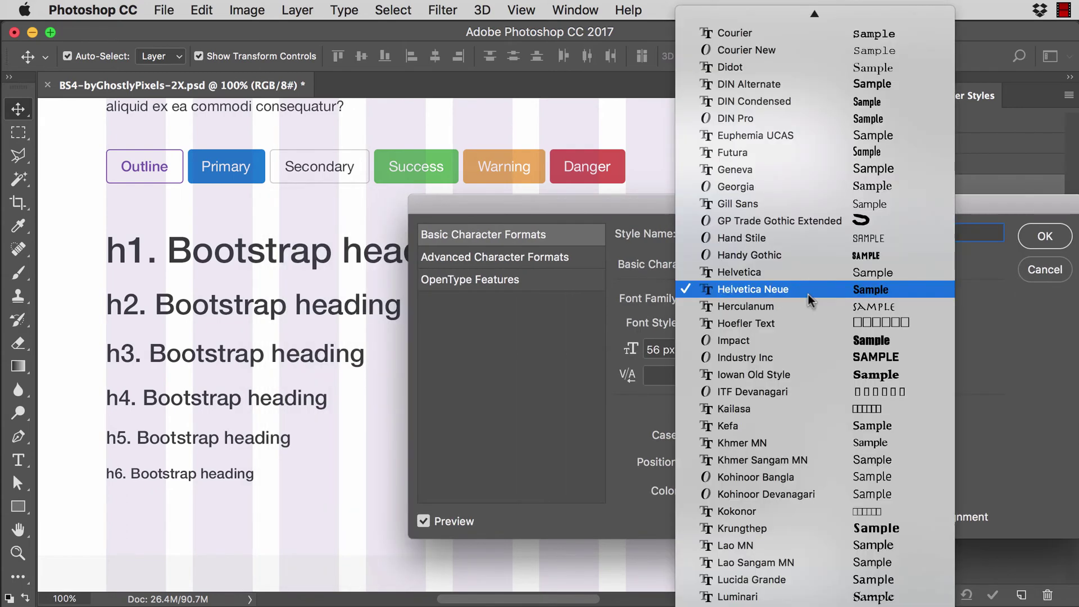
{"action": "left_click", "coordinate": [809, 289]}
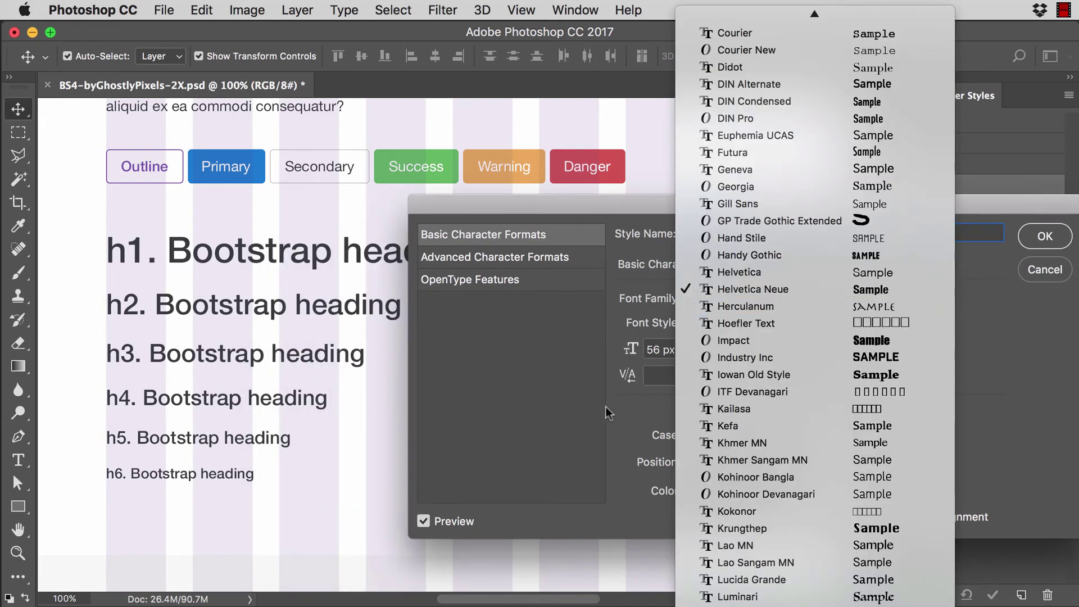
{"action": "left_click", "coordinate": [718, 349]}
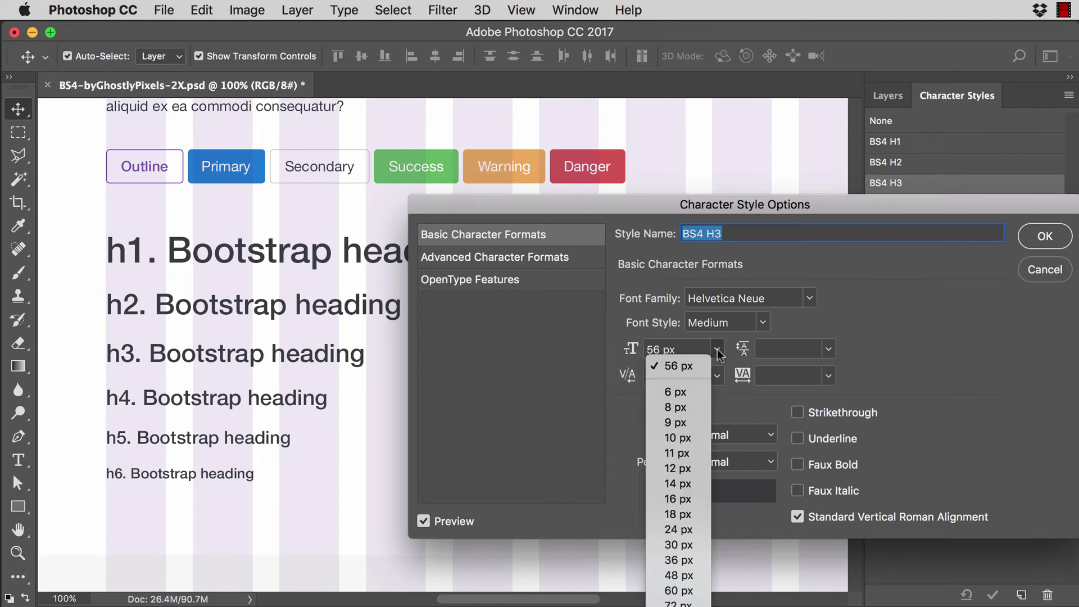
{"action": "left_click", "coordinate": [691, 497]}
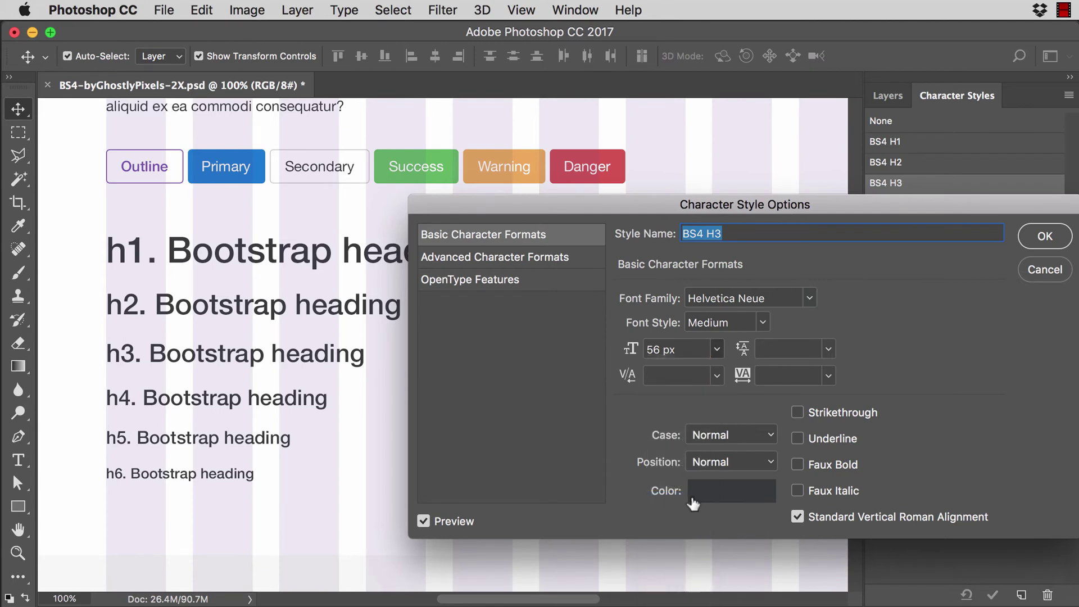
{"action": "left_click", "coordinate": [423, 520]}
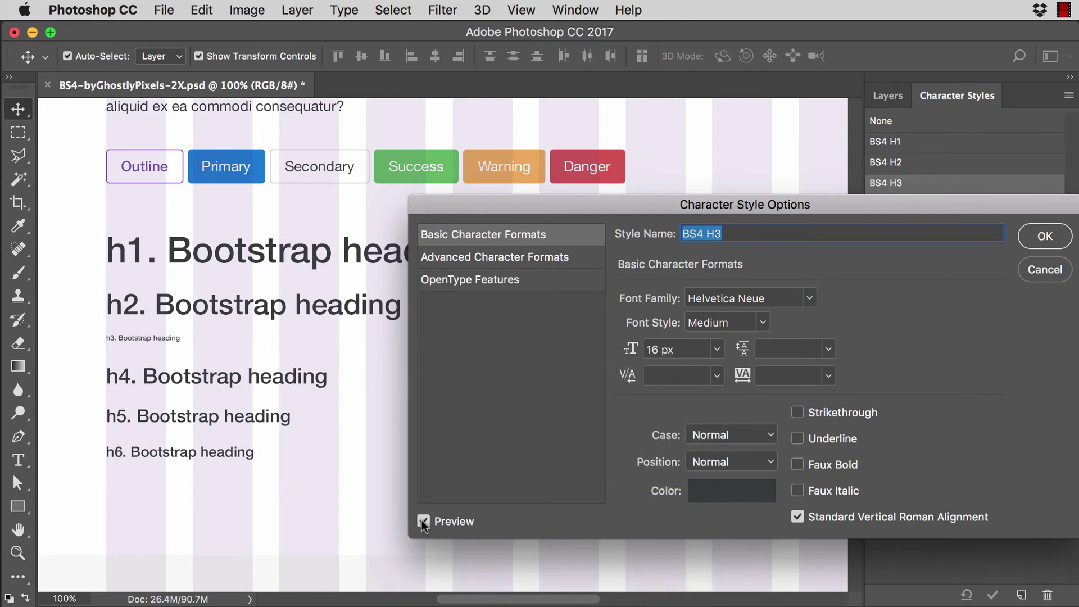
{"action": "left_click", "coordinate": [422, 520]}
{"action": "left_click", "coordinate": [717, 349]}
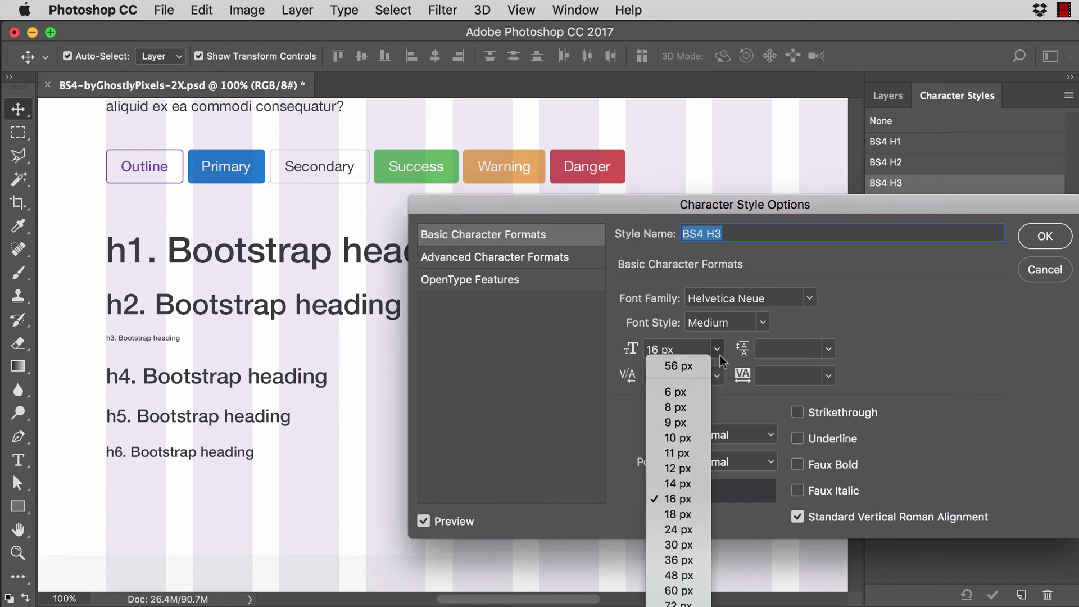
{"action": "left_click", "coordinate": [683, 573]}
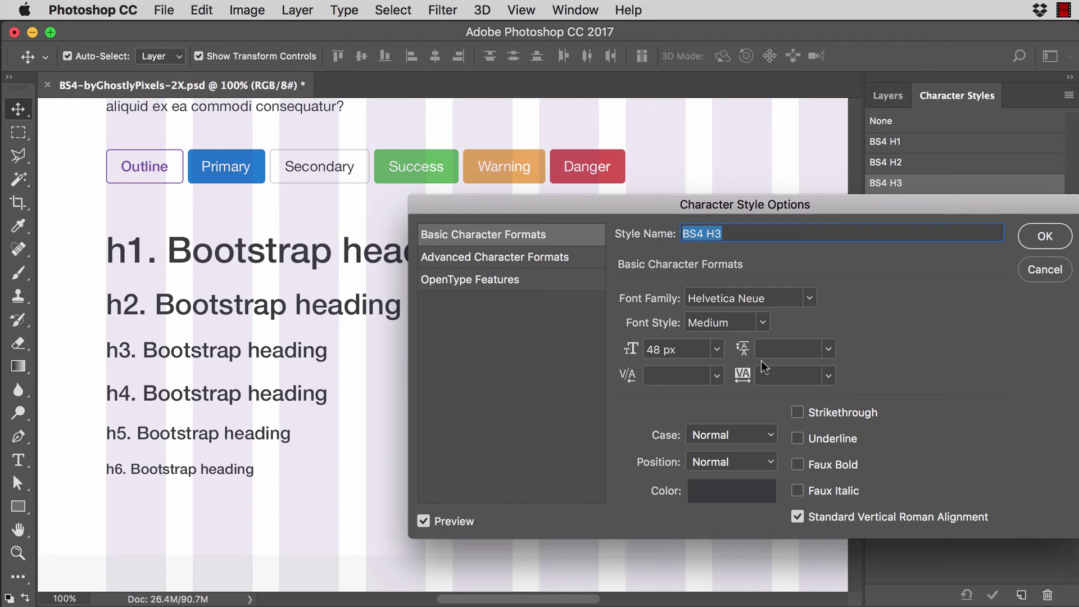
{"action": "left_click", "coordinate": [747, 506]}
{"action": "left_click", "coordinate": [898, 404]}
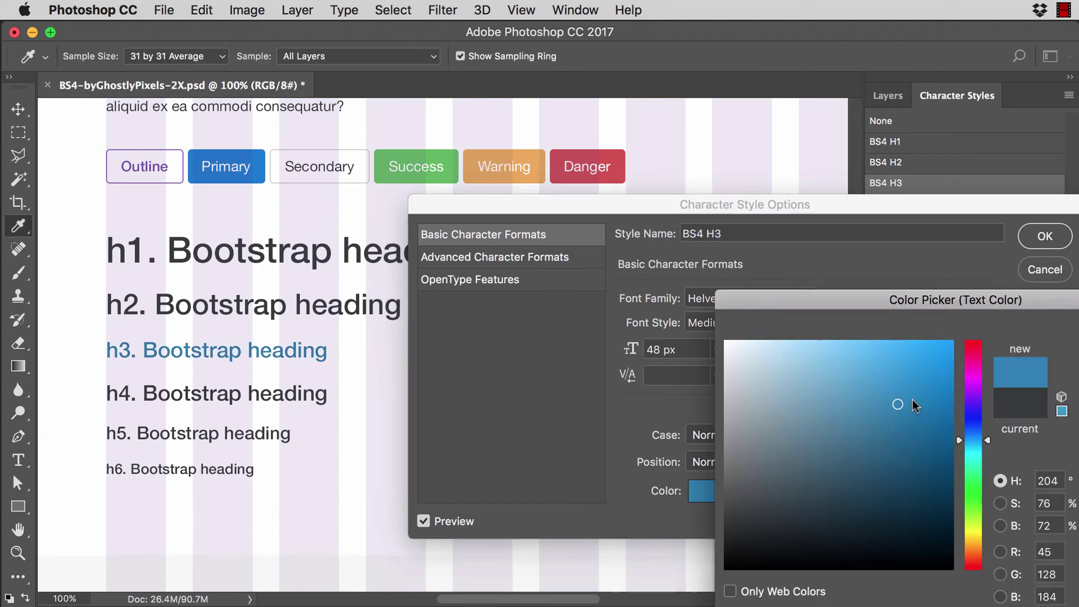
{"action": "key", "text": "Return"}
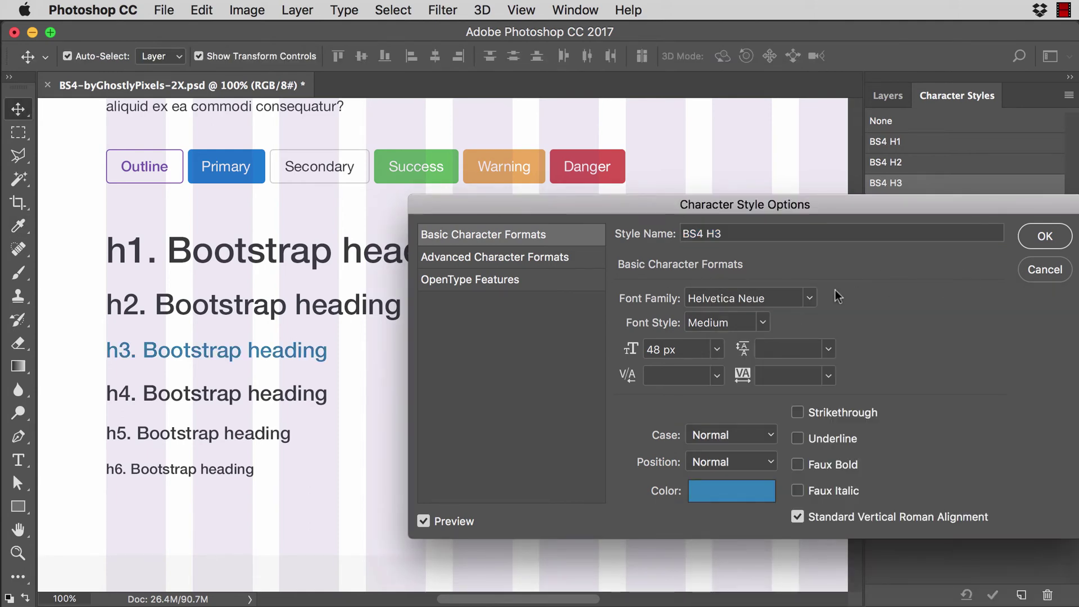
{"action": "left_click", "coordinate": [814, 293]}
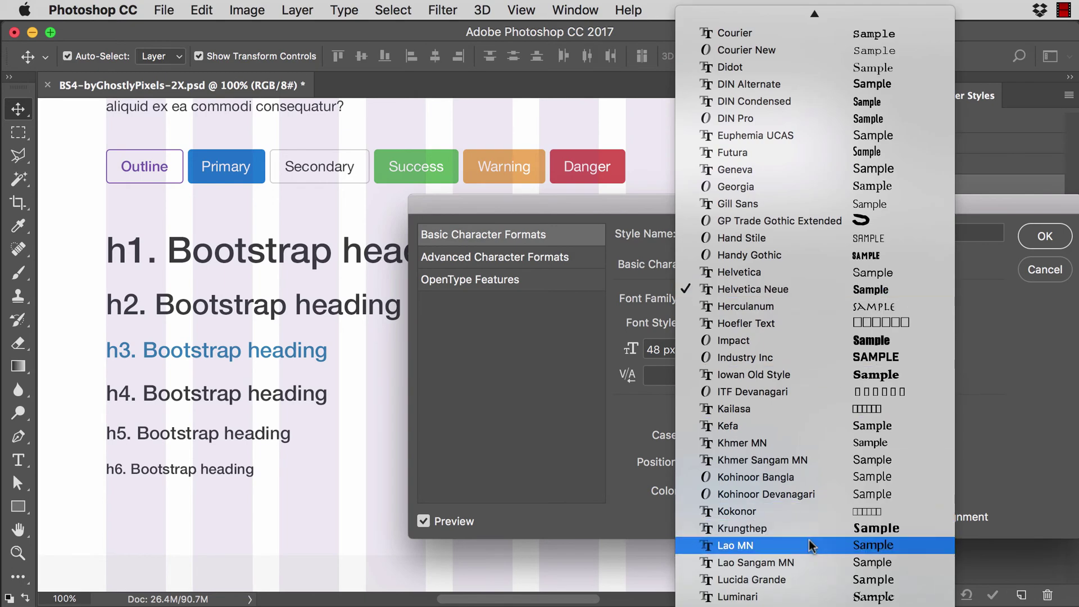
{"action": "scroll", "coordinate": [815, 595], "scroll_direction": "down", "scroll_amount": 2}
{"action": "left_click", "coordinate": [742, 589]}
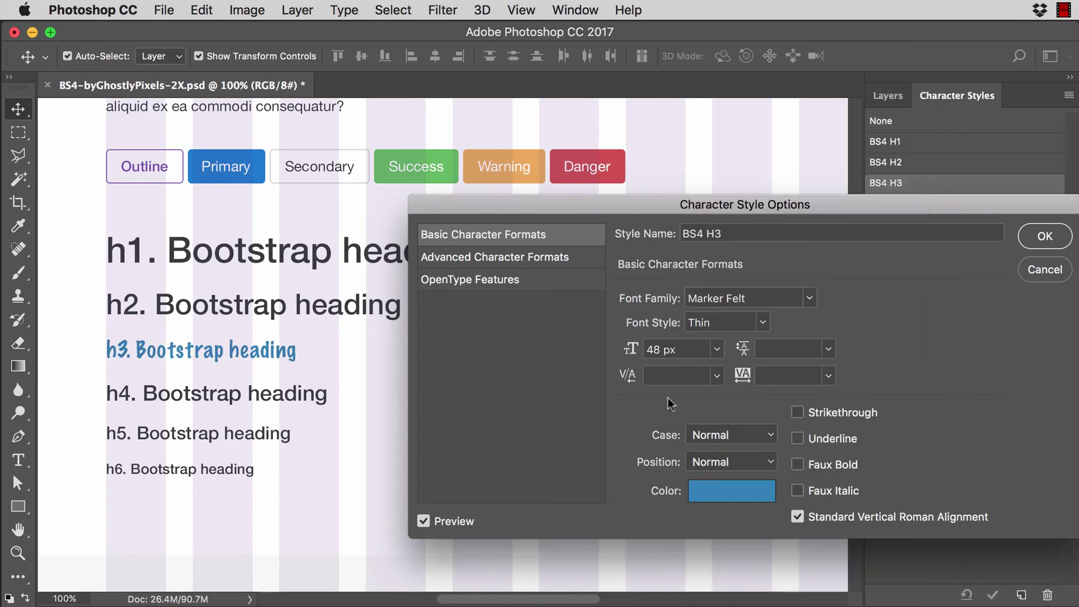
{"action": "left_click", "coordinate": [1060, 276]}
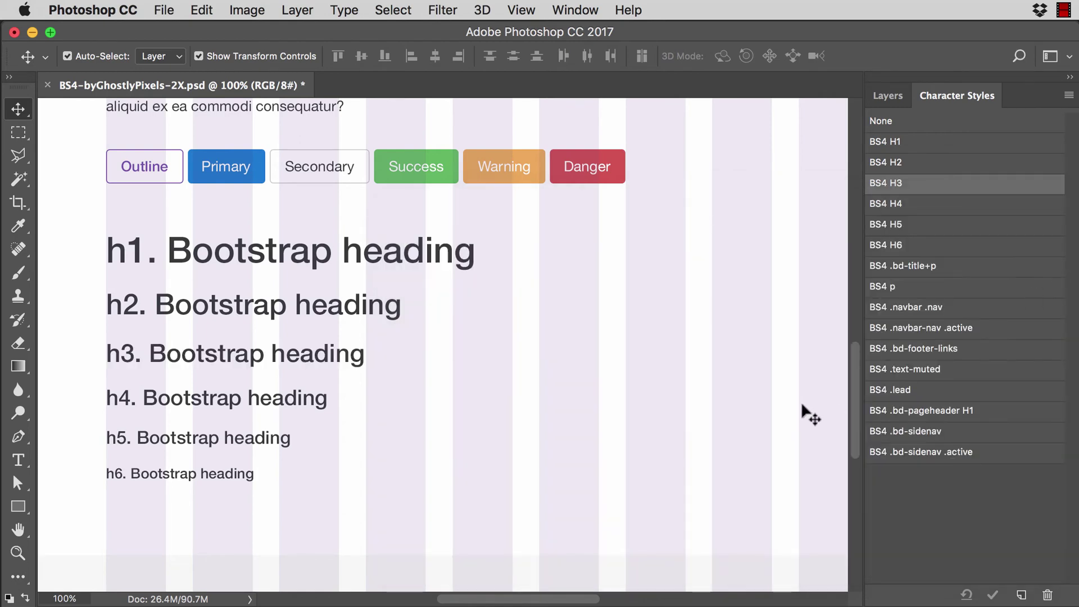
In the Layers panel, scroll down to the footer and select its copyright and links text layers
{"action": "left_click", "coordinate": [888, 96]}
{"action": "scroll", "coordinate": [963, 364], "scroll_direction": "down", "scroll_amount": 5}
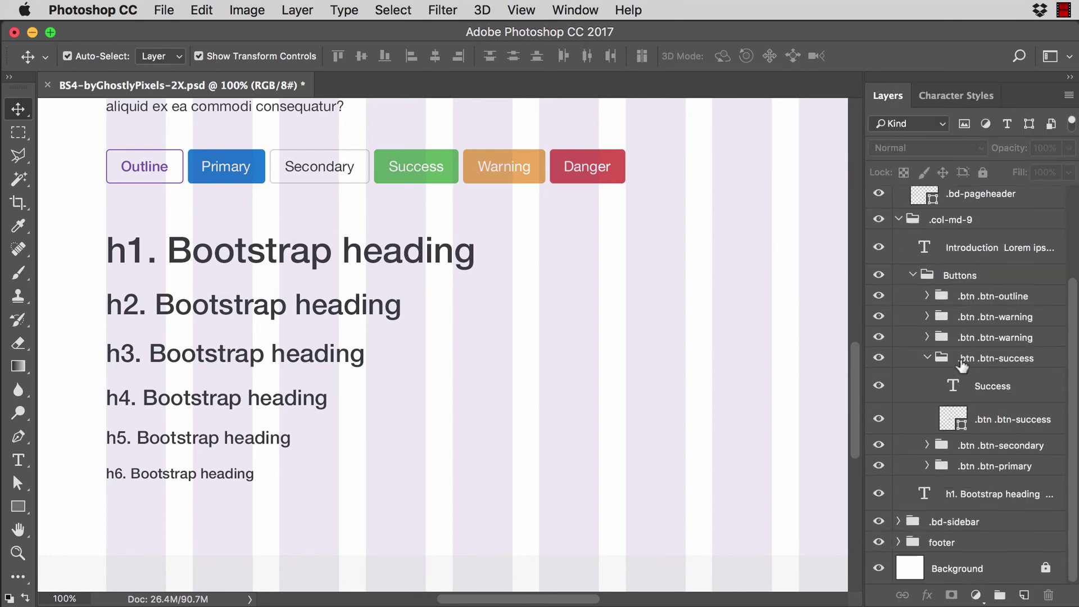
{"action": "scroll", "coordinate": [708, 478], "scroll_direction": "down", "scroll_amount": 6}
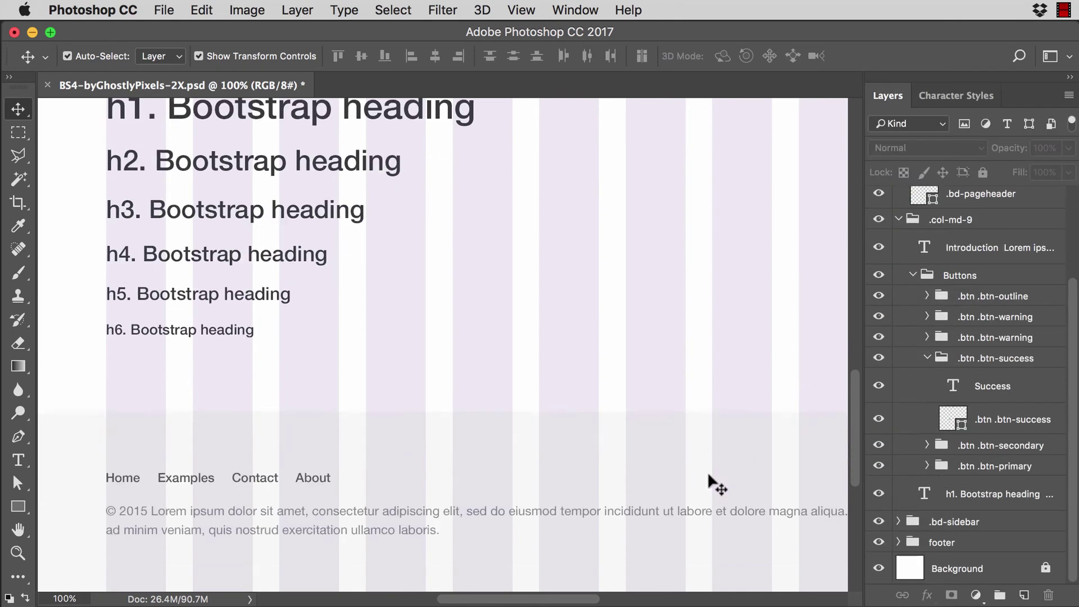
{"action": "scroll", "coordinate": [708, 475], "scroll_direction": "left", "scroll_amount": 2}
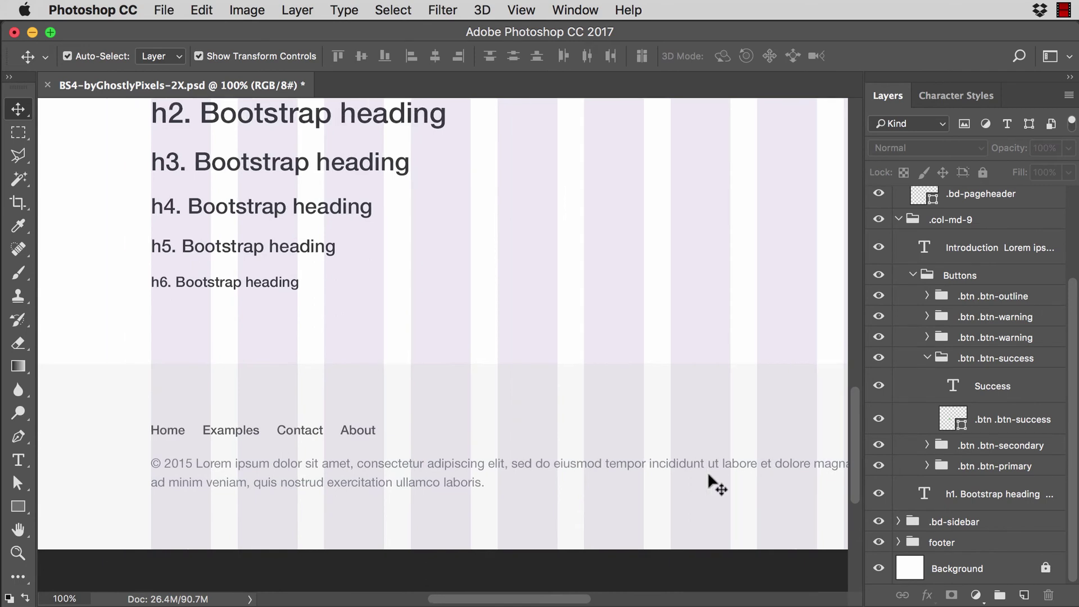
{"action": "left_click", "coordinate": [392, 466]}
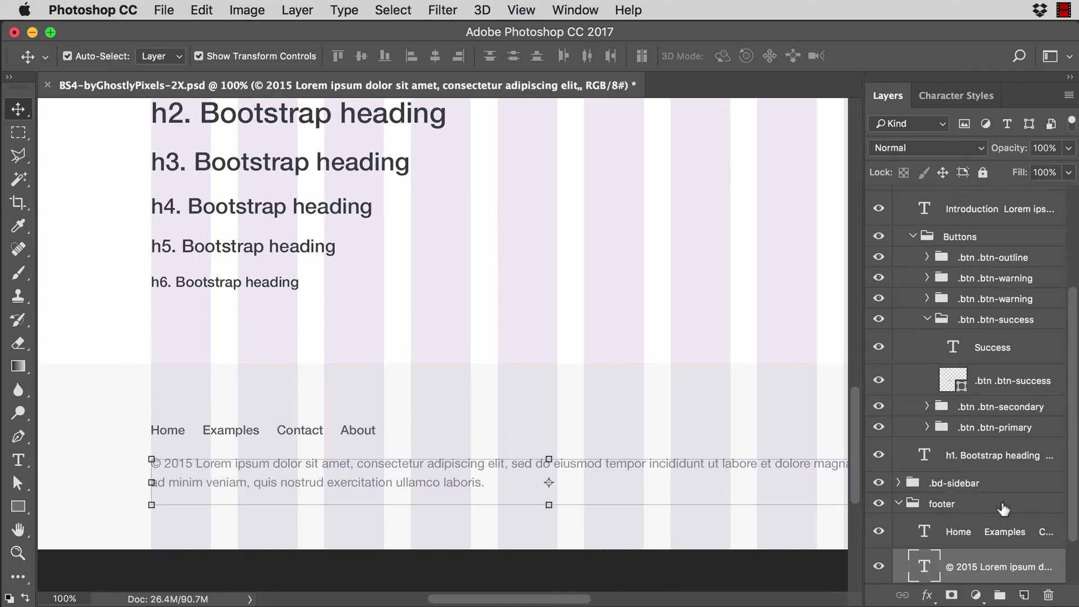
{"action": "scroll", "coordinate": [1004, 509], "scroll_direction": "down", "scroll_amount": 3}
{"action": "left_click", "coordinate": [973, 475]}
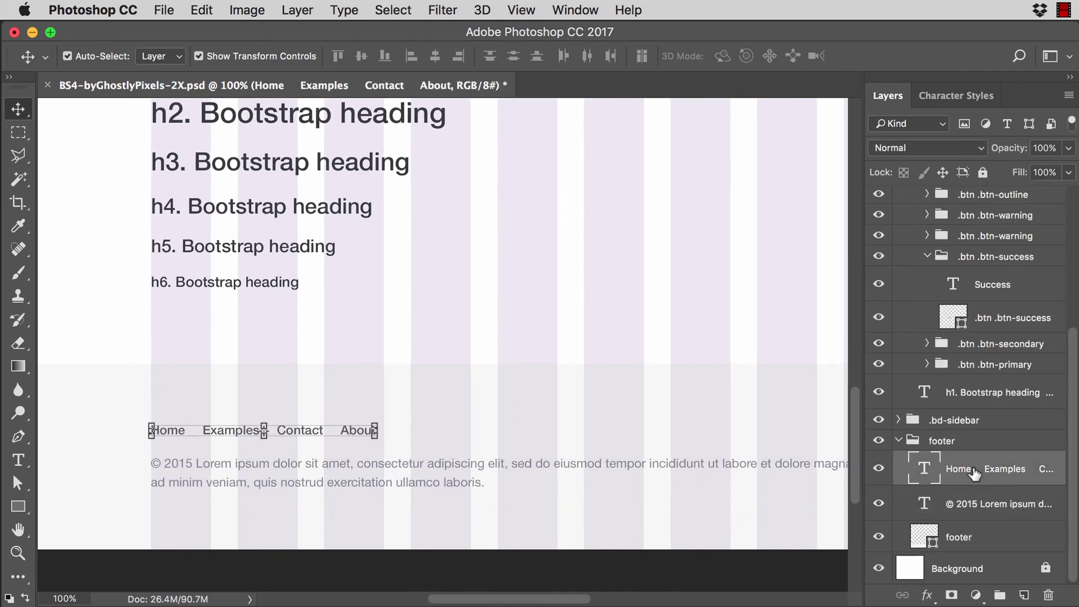
{"action": "left_click", "coordinate": [725, 307]}
Select the footer links text to show it uses the BS4 .bd-footer-links character style
{"action": "left_click", "coordinate": [954, 97]}
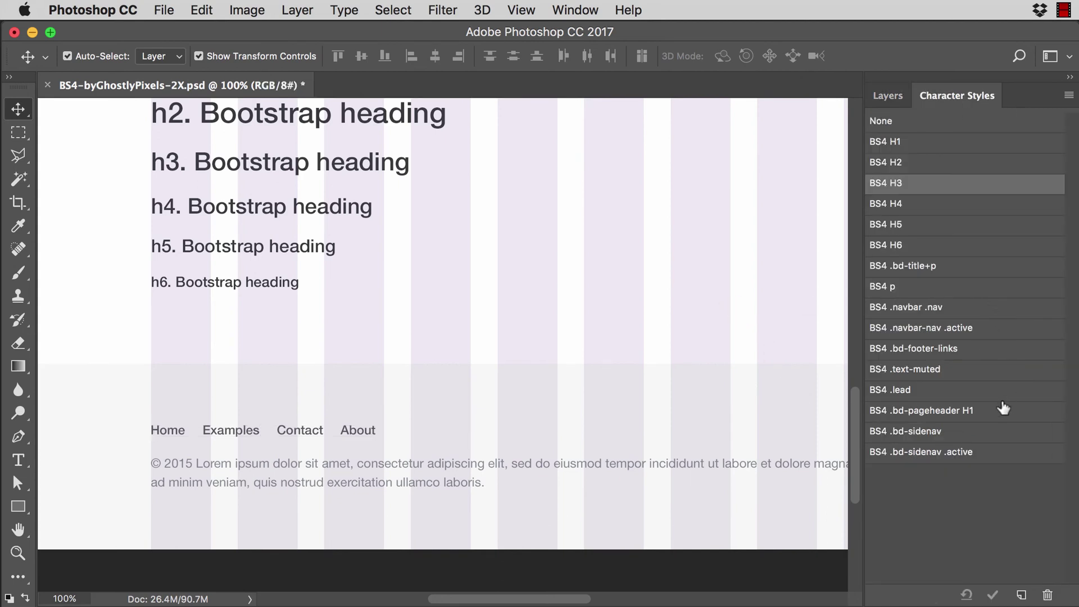
{"action": "left_click", "coordinate": [356, 432]}
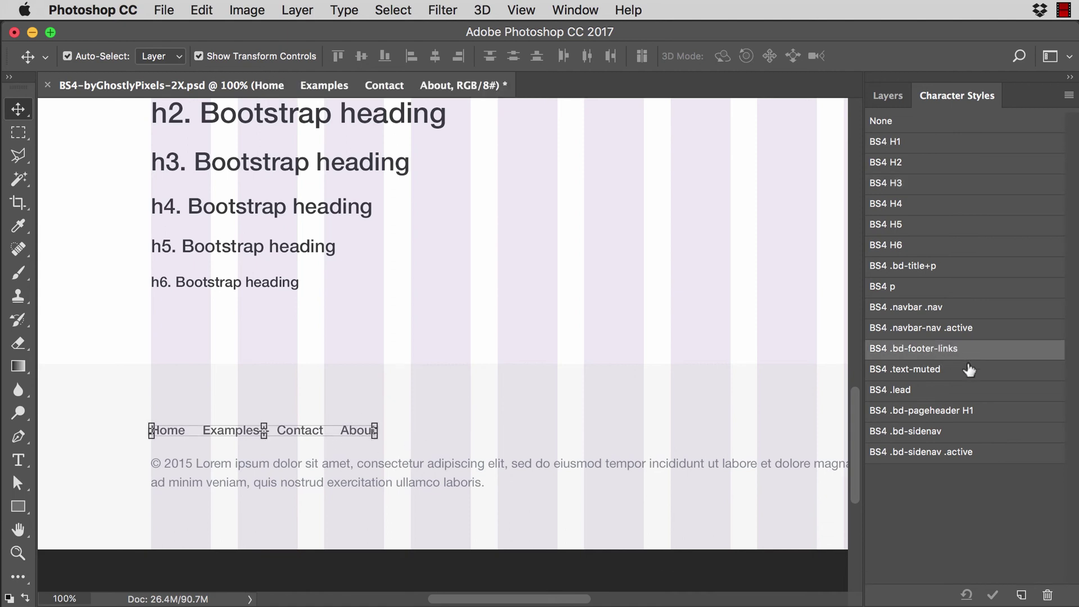
{"action": "left_click", "coordinate": [573, 357]}
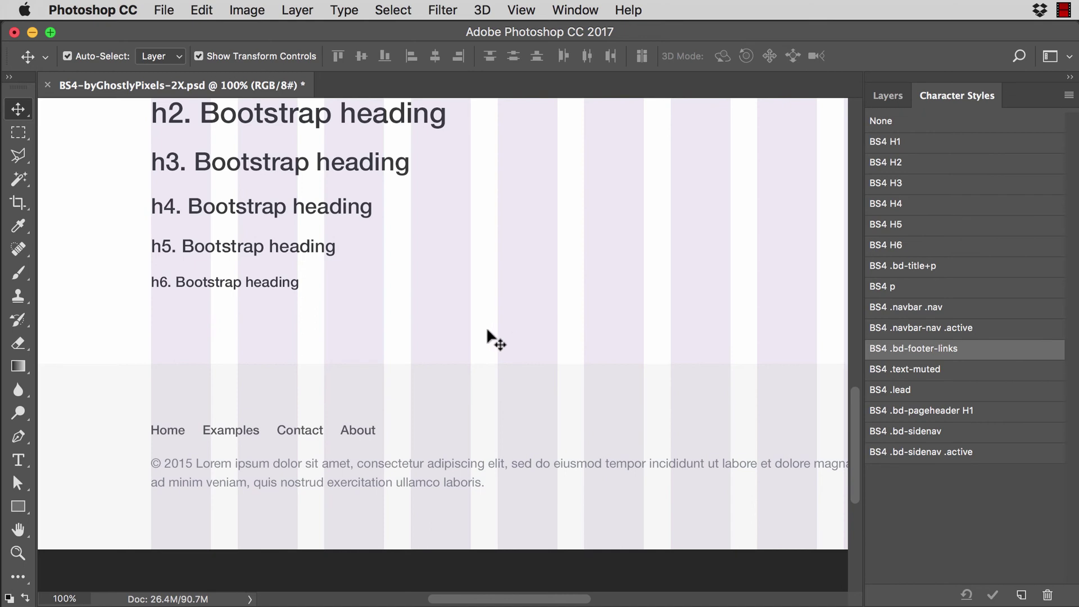
{"action": "left_click", "coordinate": [352, 435]}
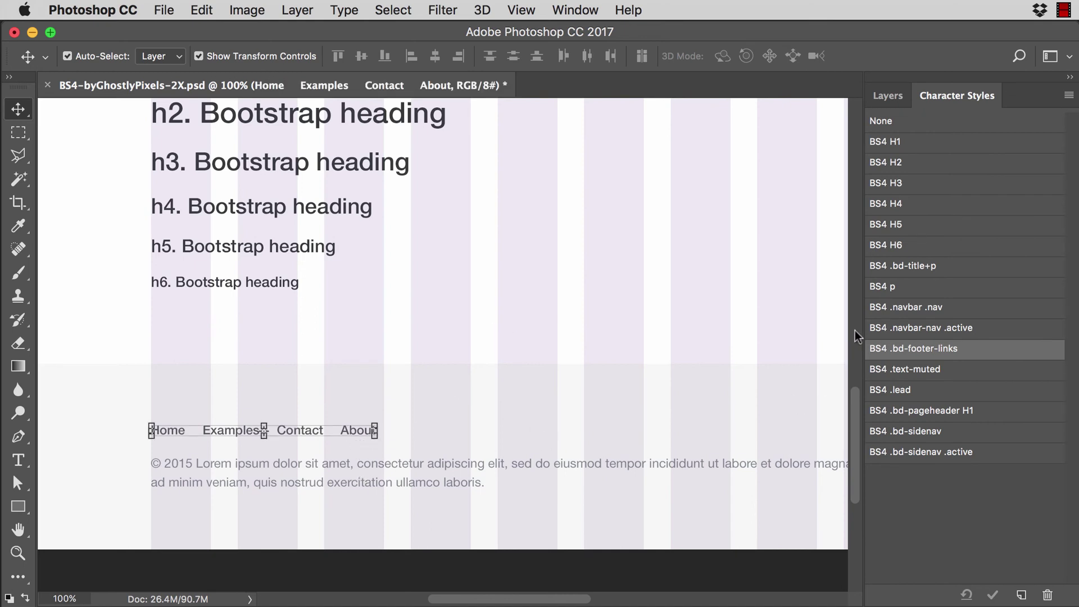
{"action": "left_click", "coordinate": [574, 327]}
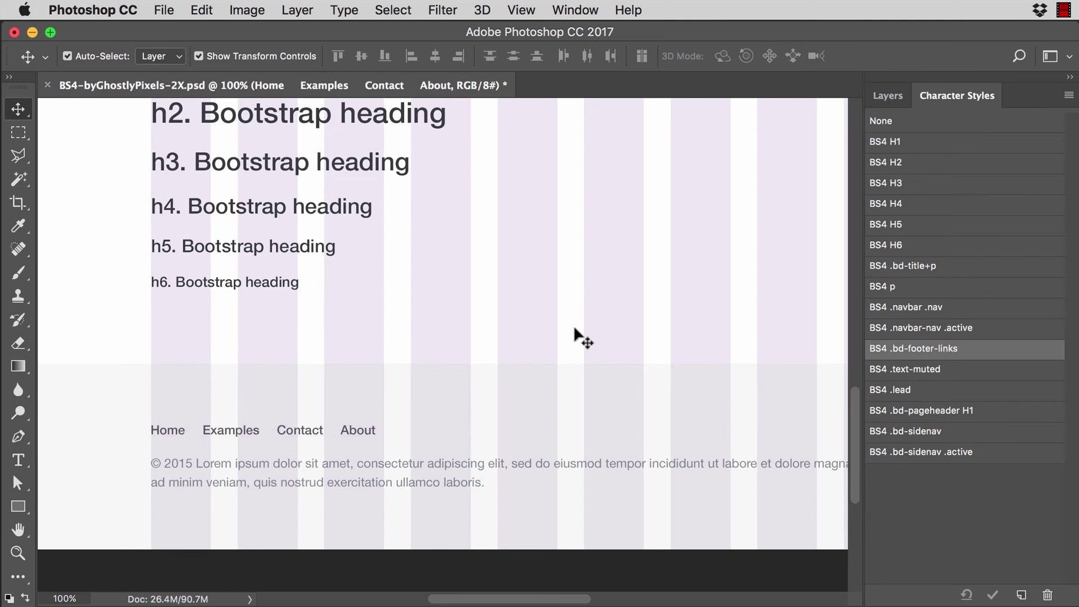
{"action": "double_click", "coordinate": [1005, 351]}
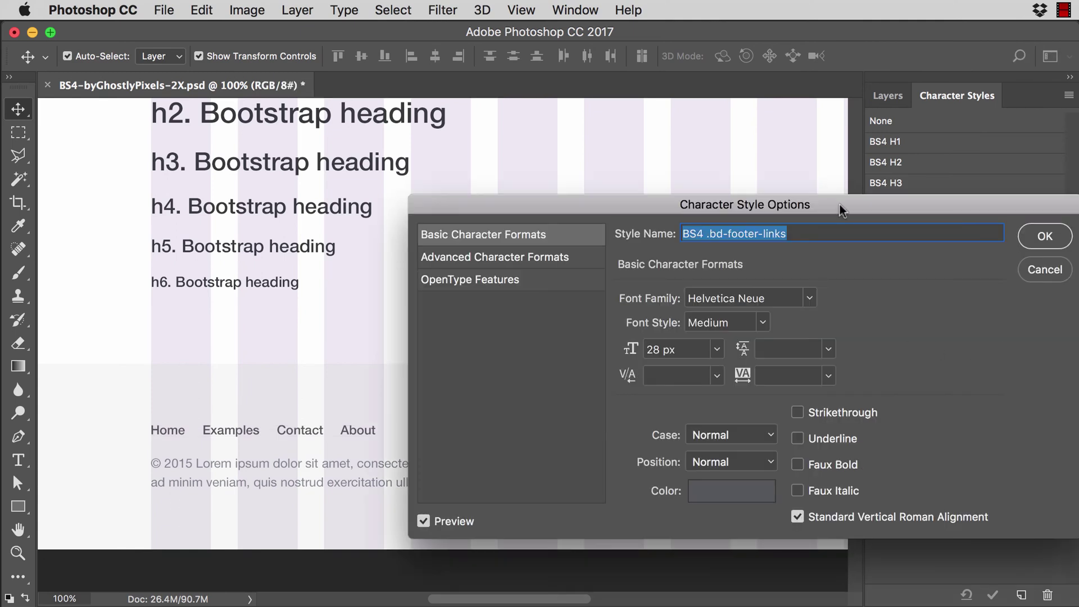
{"action": "left_click_drag", "start_coordinate": [839, 205], "coordinate": [1043, 221]}
{"action": "left_click", "coordinate": [939, 507]}
{"action": "left_click", "coordinate": [916, 386]}
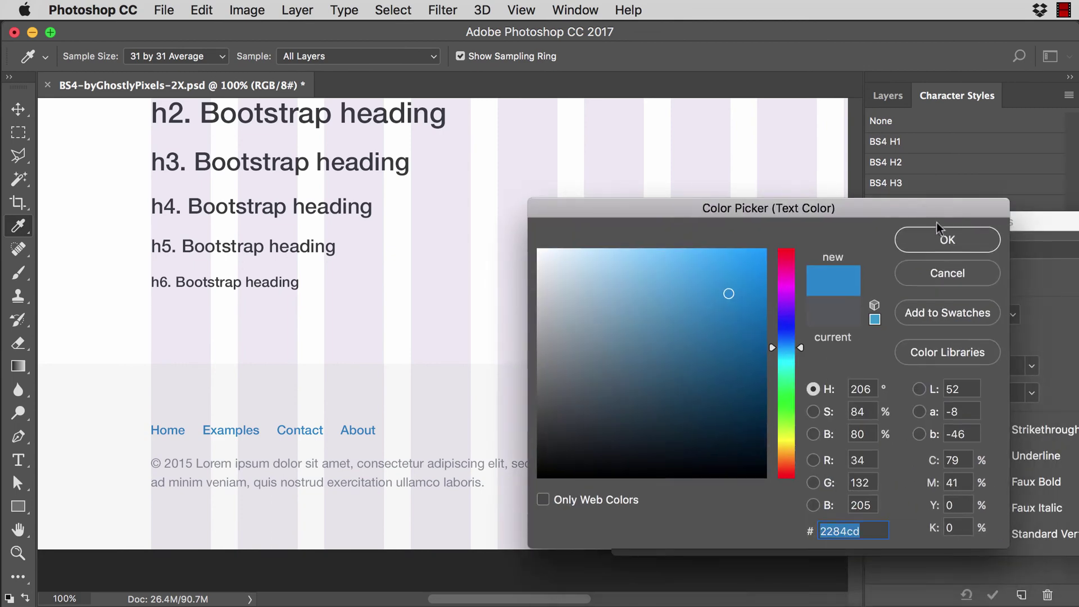
{"action": "left_click", "coordinate": [945, 237]}
{"action": "left_click_drag", "start_coordinate": [902, 222], "coordinate": [651, 174]}
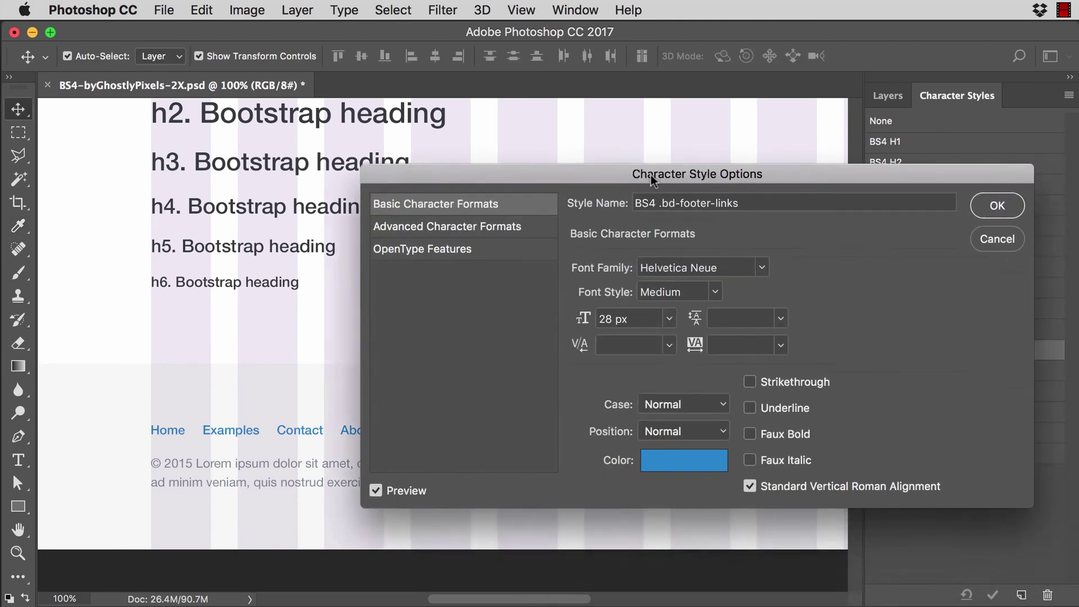
{"action": "left_click", "coordinate": [983, 239]}
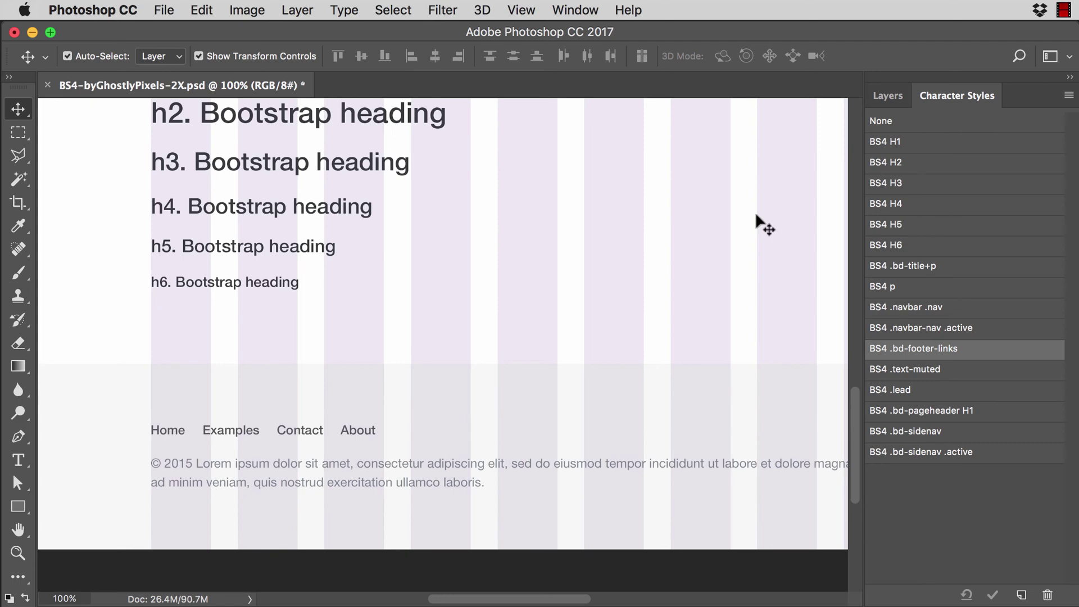
Zoom out to 66.67% and scroll down to the Introduction section with its sidebar and buttons
{"action": "scroll", "coordinate": [756, 216], "scroll_direction": "up", "scroll_amount": 10}
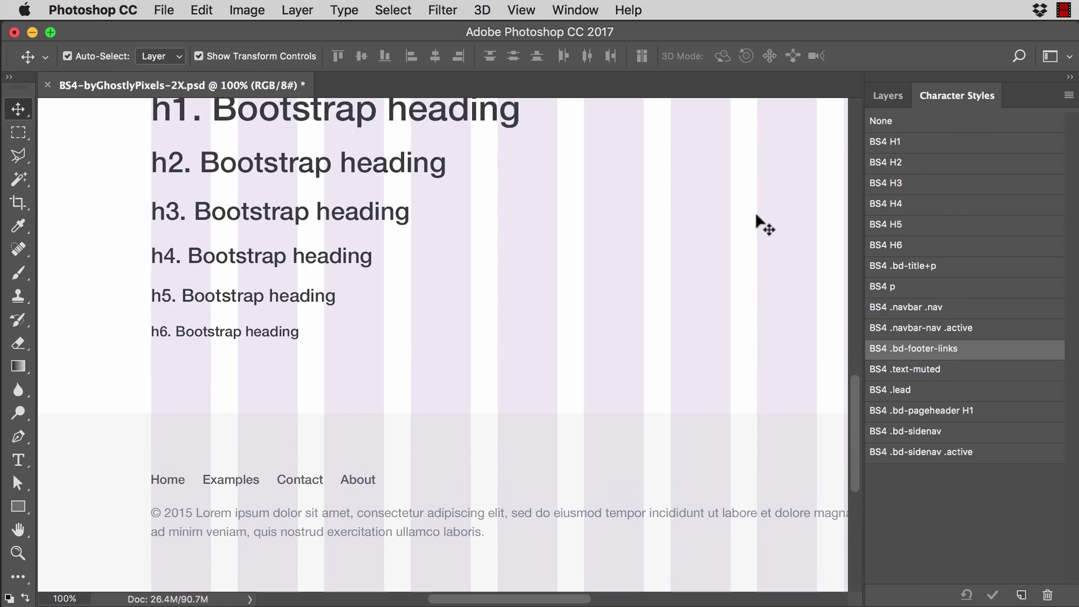
{"action": "scroll", "coordinate": [756, 217], "scroll_direction": "up", "scroll_amount": 6}
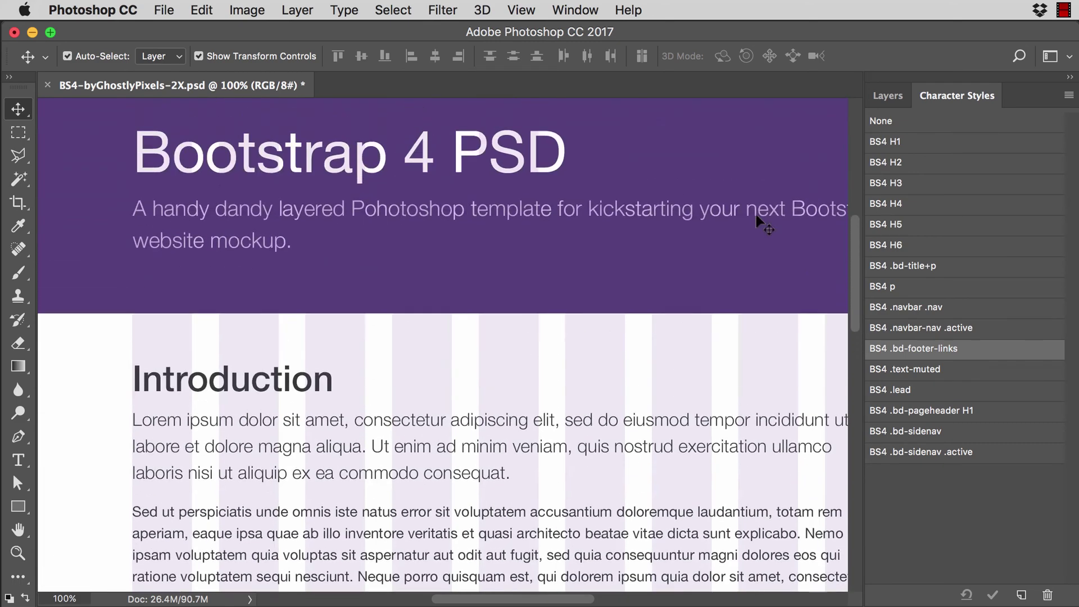
{"action": "key", "text": "super+minus"}
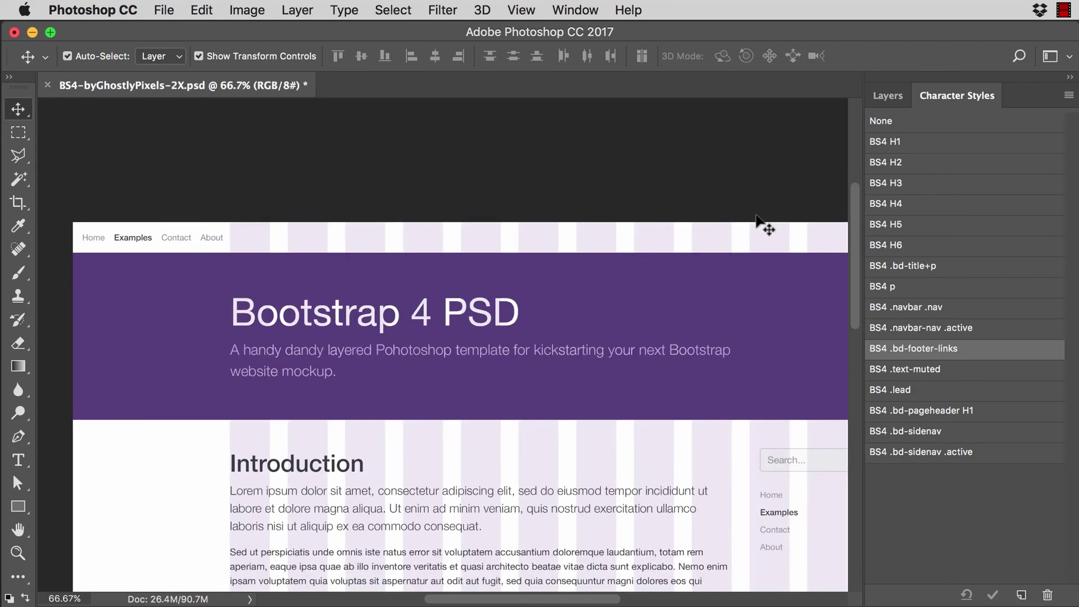
{"action": "scroll", "coordinate": [757, 216], "scroll_direction": "down", "scroll_amount": 8}
{"action": "scroll", "coordinate": [757, 217], "scroll_direction": "right", "scroll_amount": 4}
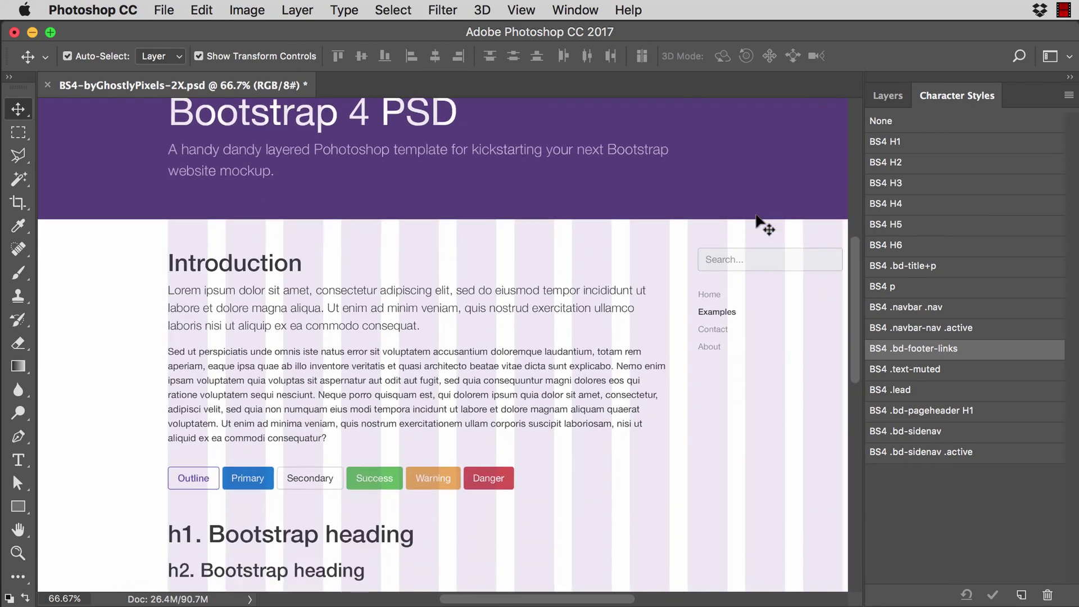
{"action": "scroll", "coordinate": [756, 216], "scroll_direction": "down", "scroll_amount": 2}
{"action": "scroll", "coordinate": [756, 215], "scroll_direction": "right", "scroll_amount": 1}
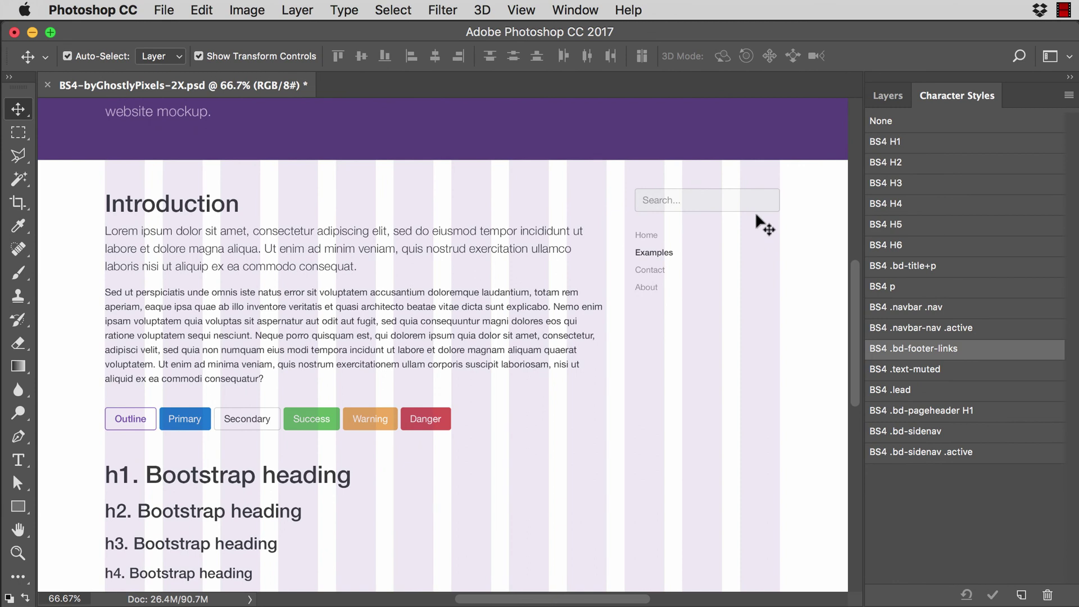